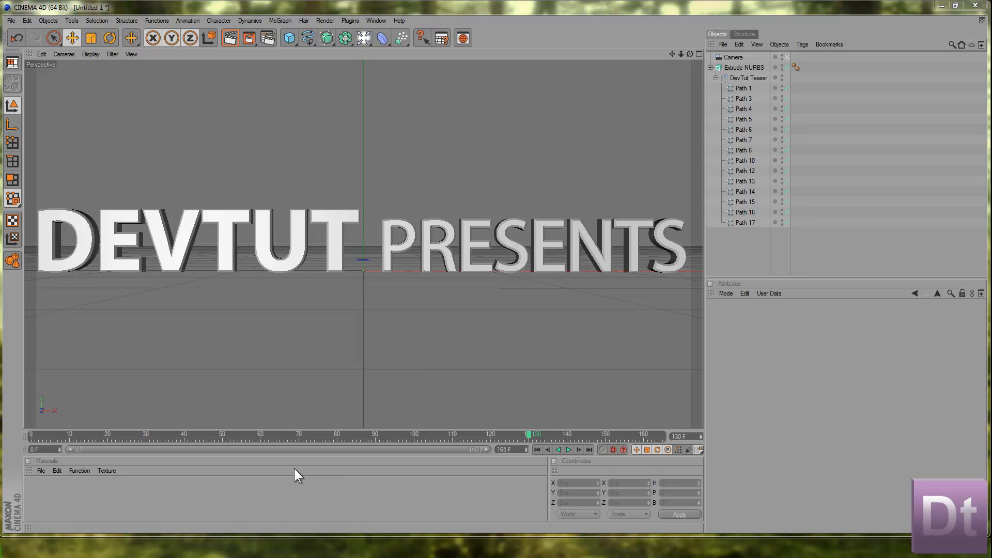
# Select the extruded text and the splines Path 1, Path 3 and Path 4 to check how the letters are organized.
pyautogui.click(103, 250)
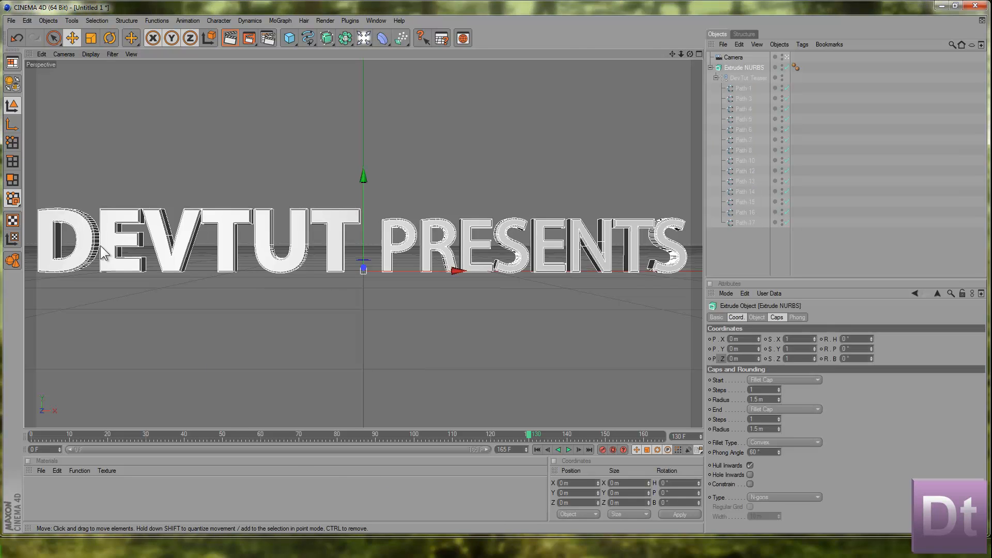
pyautogui.click(749, 90)
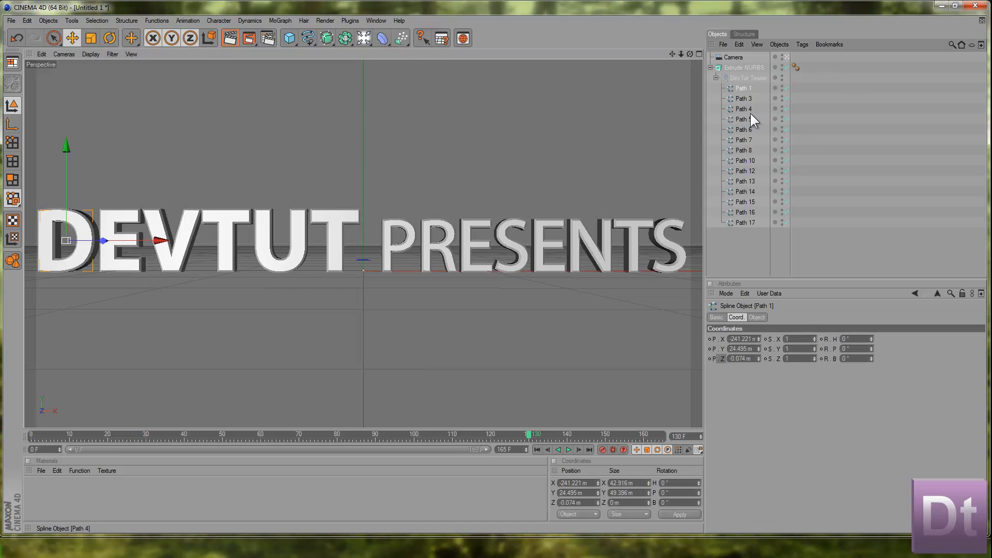
pyautogui.click(753, 99)
pyautogui.click(748, 109)
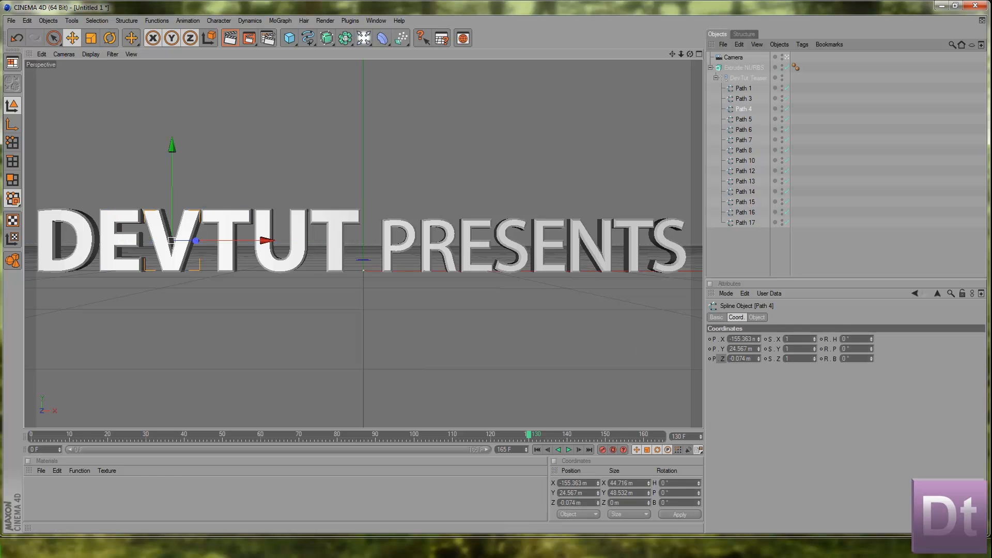
# Play the camera animation from the first frame and return the timeline to frame 130.
pyautogui.click(539, 451)
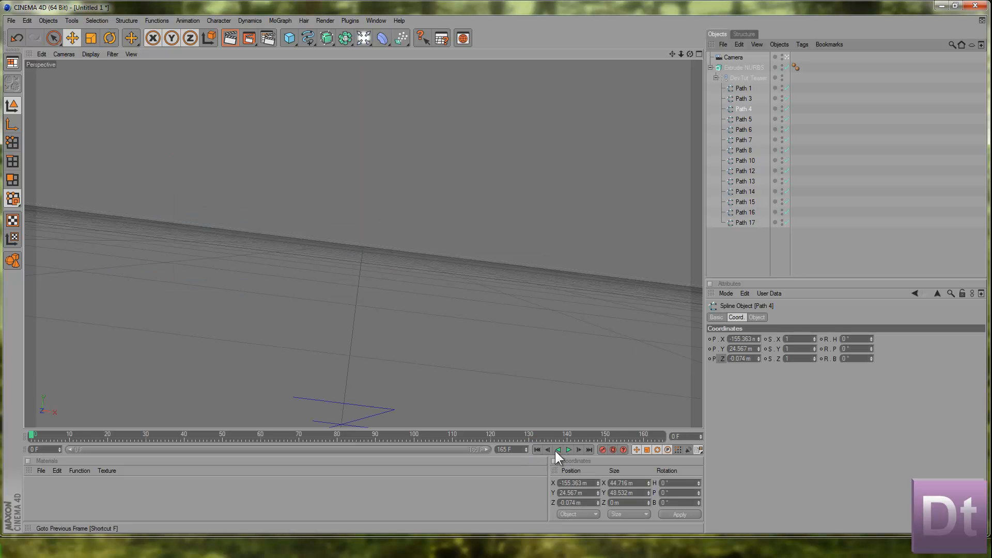
pyautogui.click(568, 451)
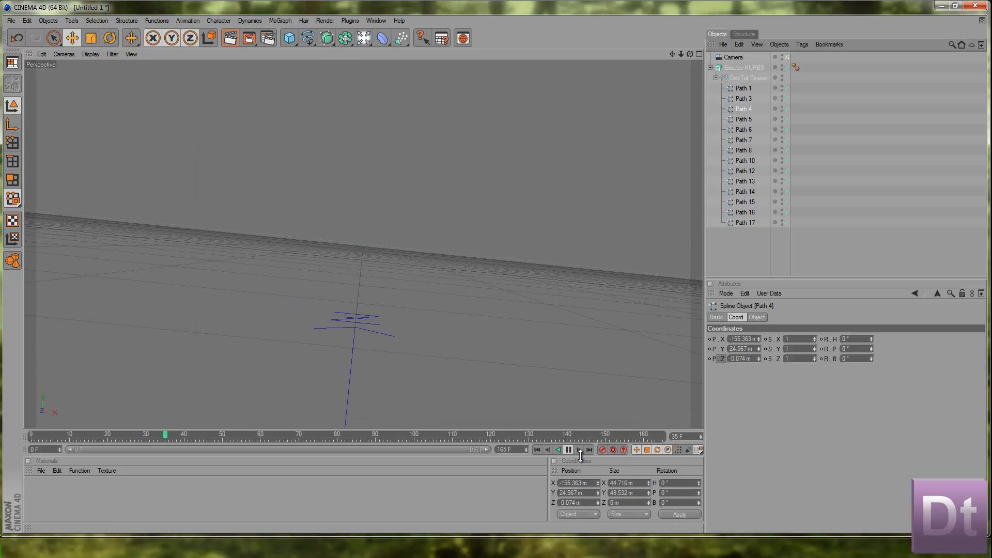
pyautogui.click(569, 450)
pyautogui.click(486, 484)
pyautogui.moveTo(498, 437); pyautogui.dragTo(529, 438)
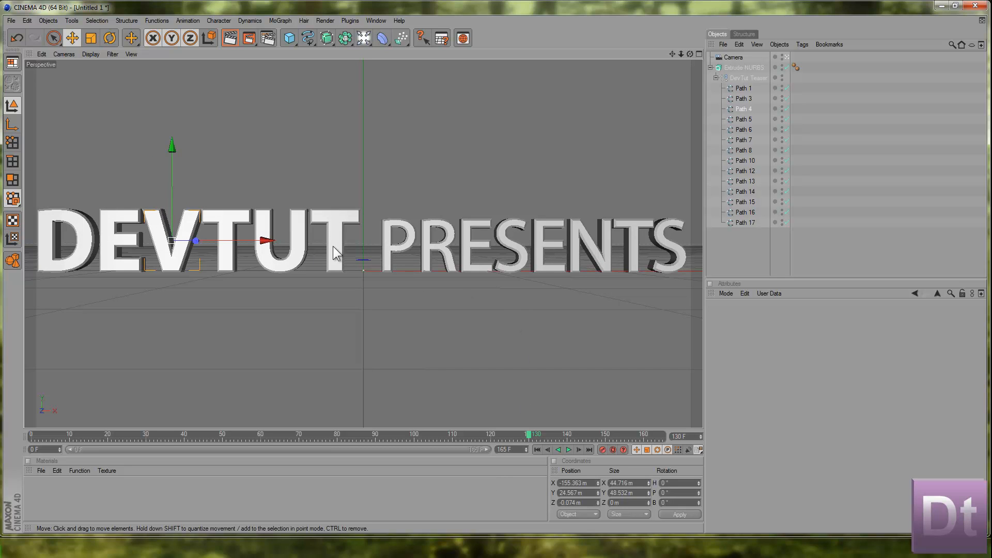
# Leave the scene camera, view the text at an angle, and make the Extrude NURBS object editable.
pyautogui.click(787, 57)
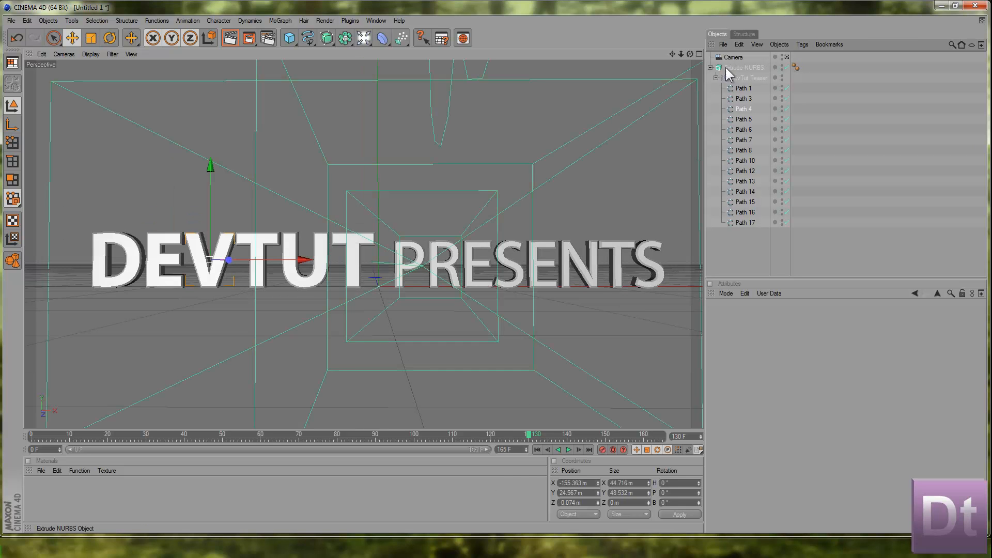
pyautogui.moveTo(685, 54); pyautogui.dragTo(494, 268)
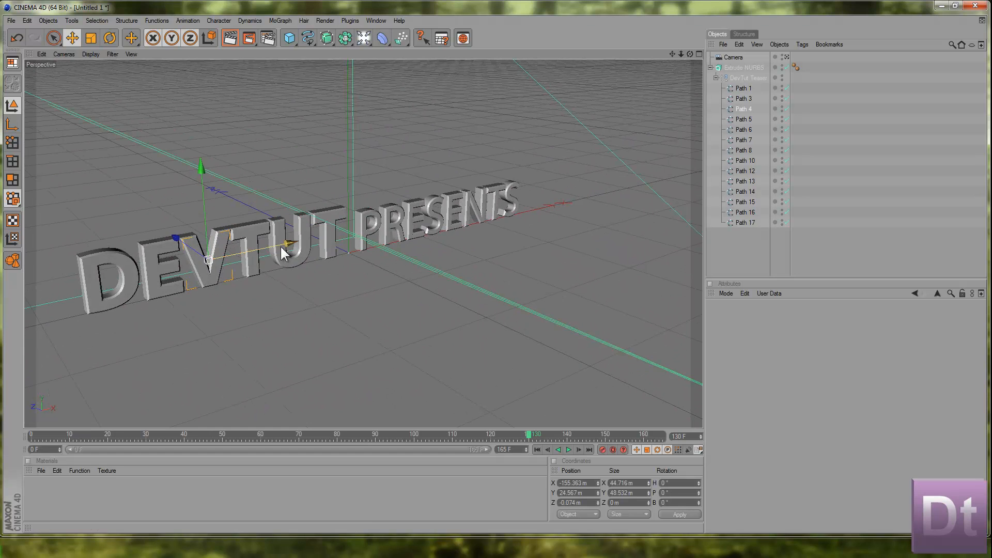
pyautogui.click(750, 88)
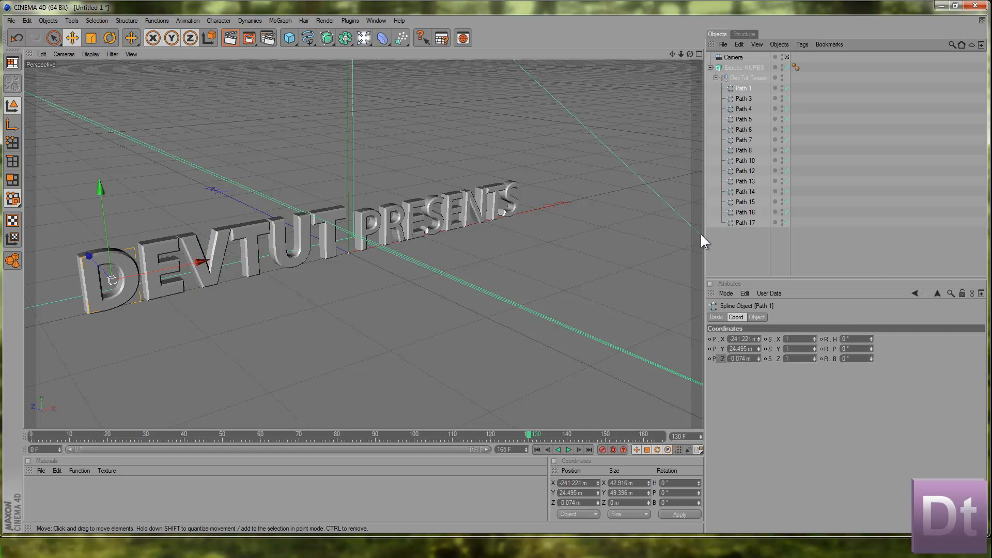
pyautogui.click(743, 68)
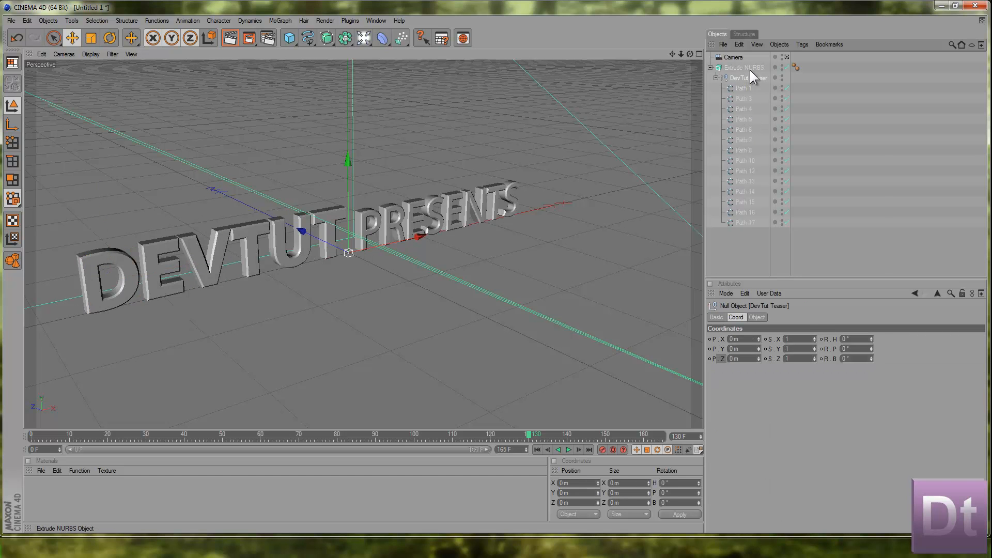
pyautogui.rightClick(750, 70)
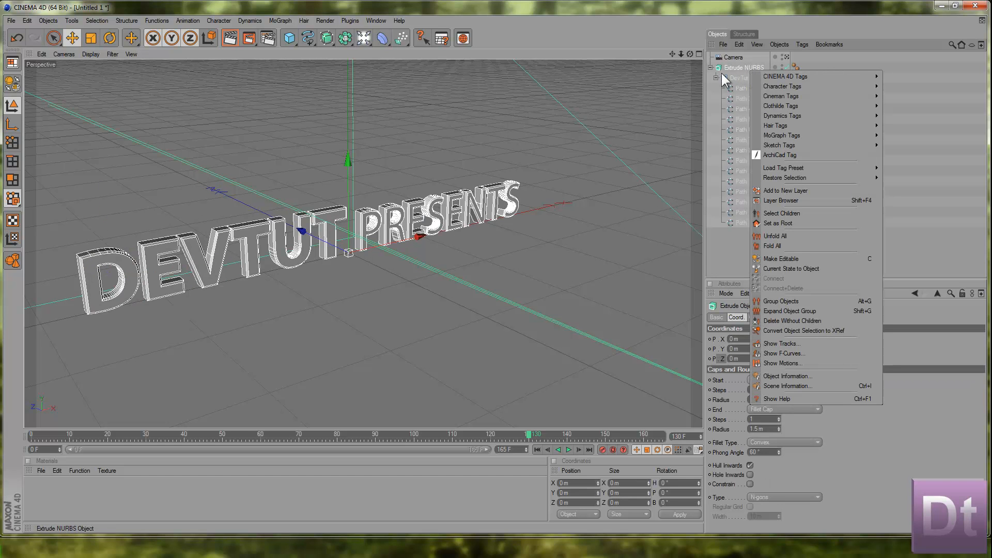
pyautogui.click(804, 259)
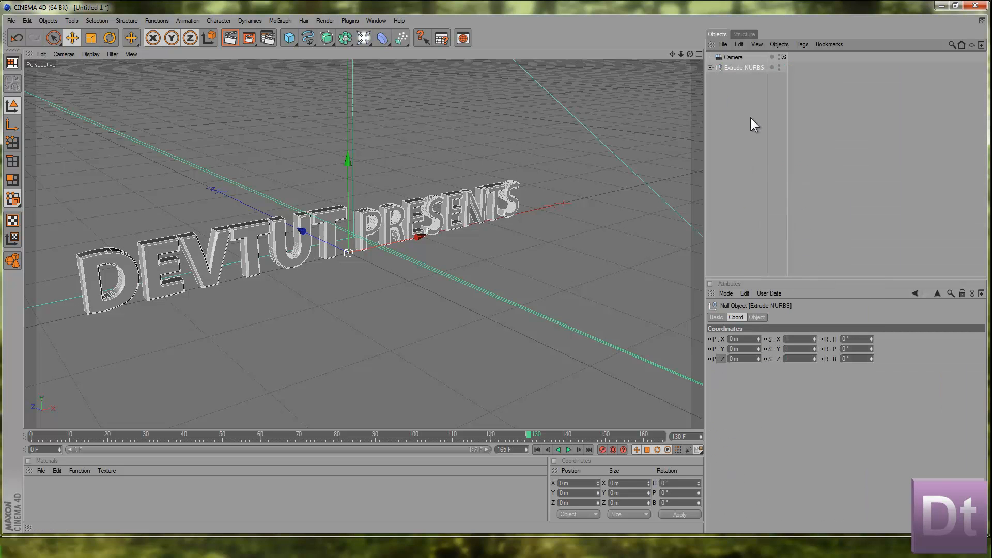
# Move all the Path letter objects directly under the Extrude NURBS null and delete the emptied DevTut Teaser nulls.
pyautogui.click(711, 67)
pyautogui.click(715, 78)
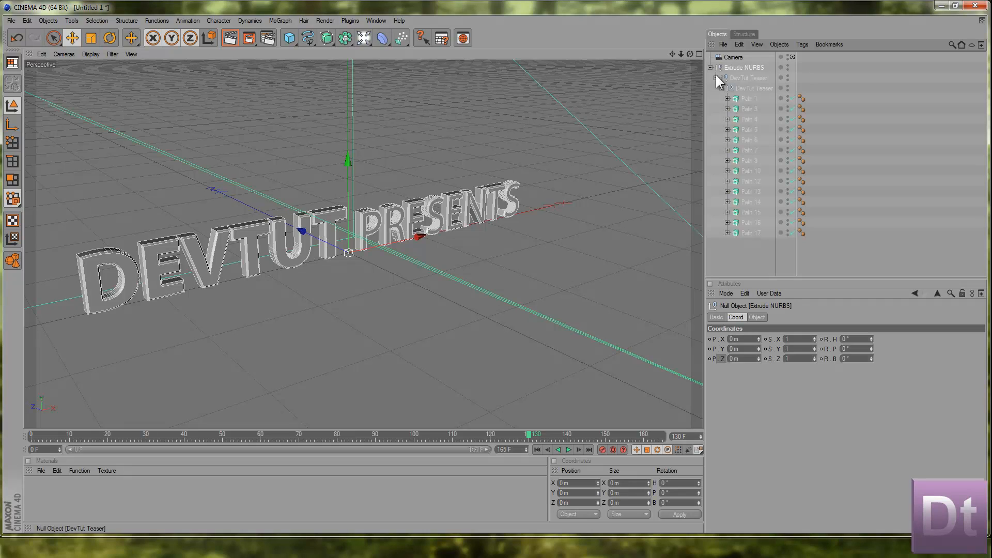
pyautogui.click(746, 90)
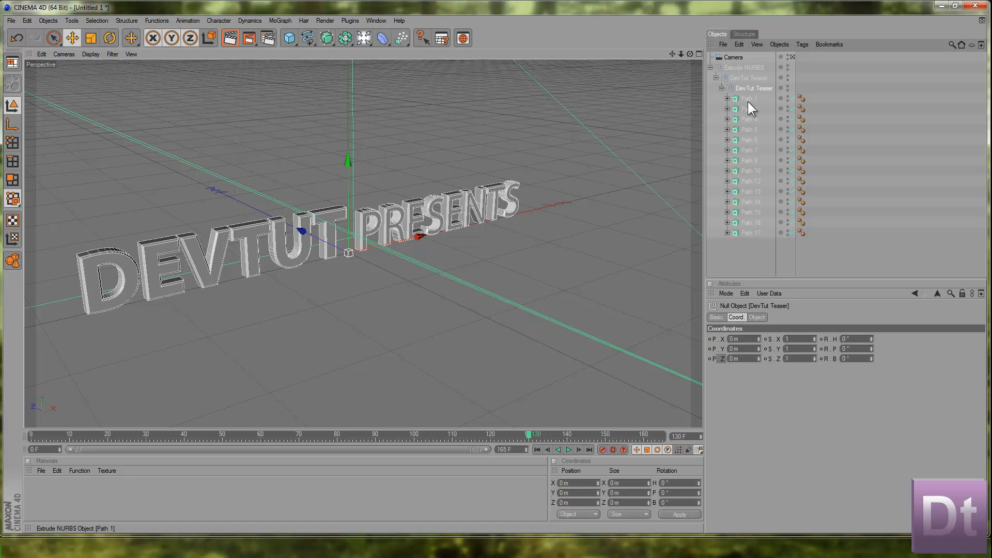
pyautogui.click(748, 108)
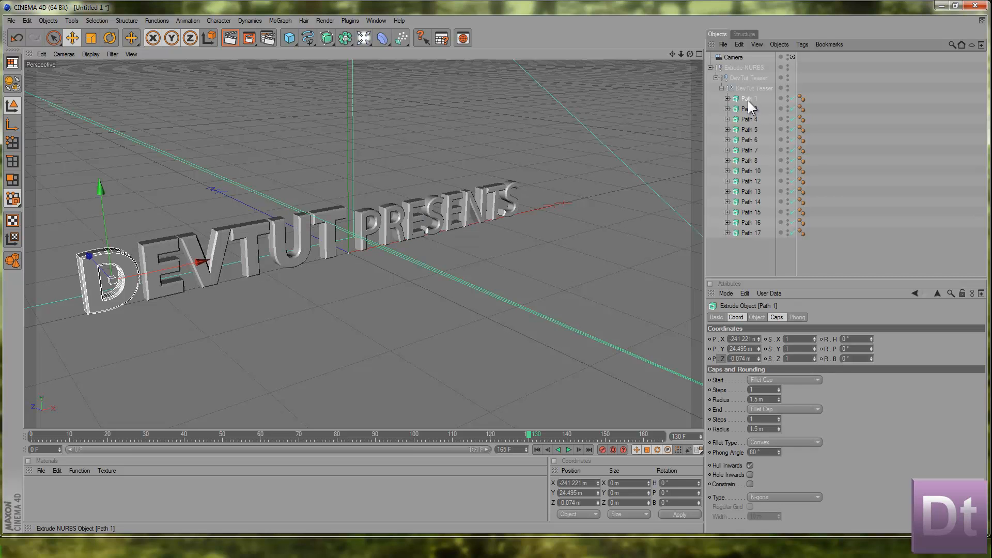
pyautogui.click(745, 128)
pyautogui.click(749, 100)
pyautogui.keyDown('shift'); pyautogui.click(749, 231); pyautogui.keyUp('shift')
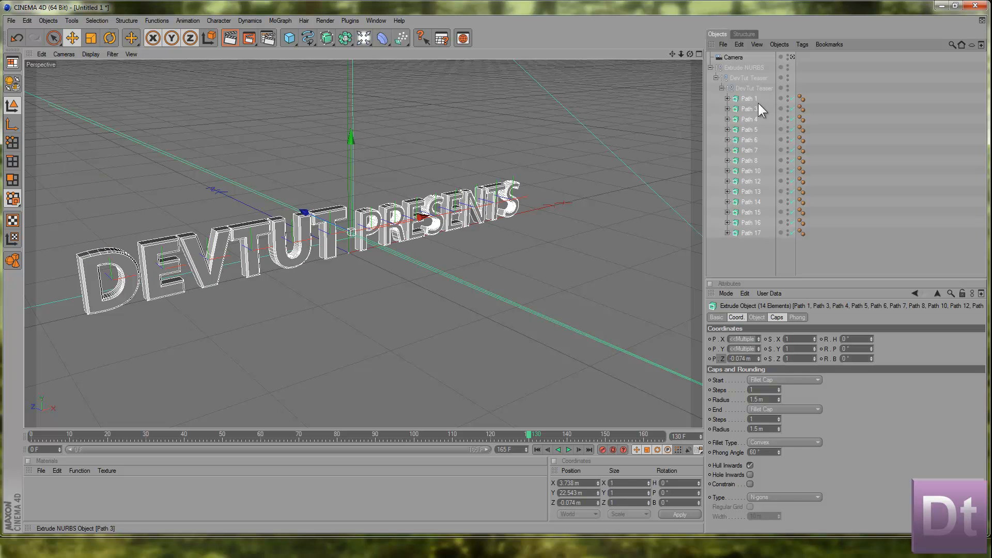
pyautogui.moveTo(748, 102); pyautogui.dragTo(752, 70)
pyautogui.click(755, 222)
pyautogui.press('Delete')
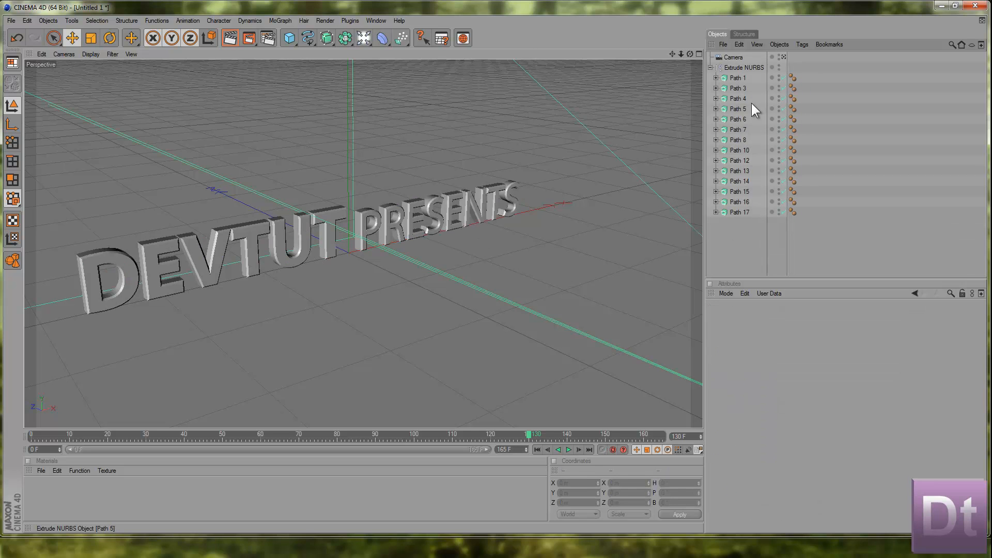
# Rename the Extrude NURBS null as DEVTUT Presents.
pyautogui.doubleClick(751, 68)
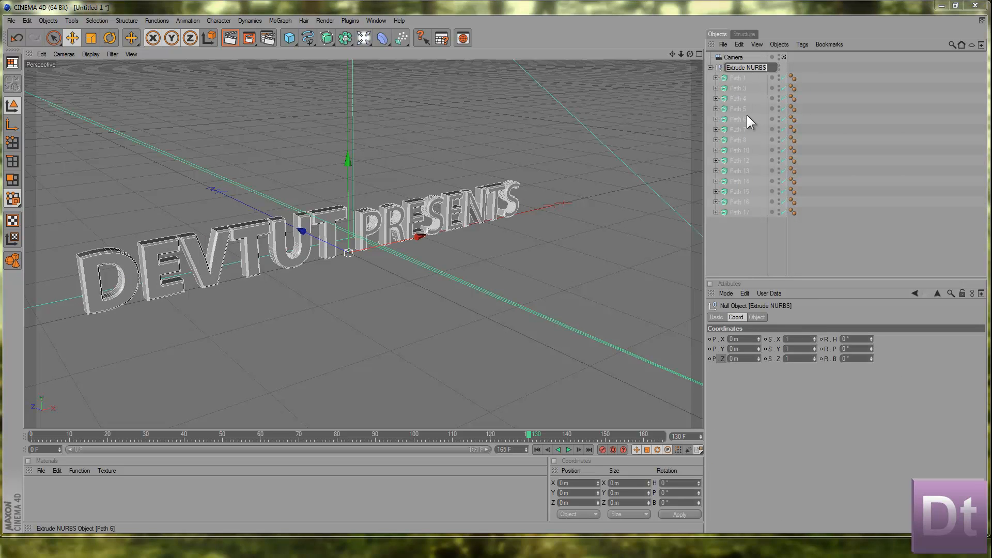
pyautogui.write('DEVTUT Presents')
pyautogui.press('Return')
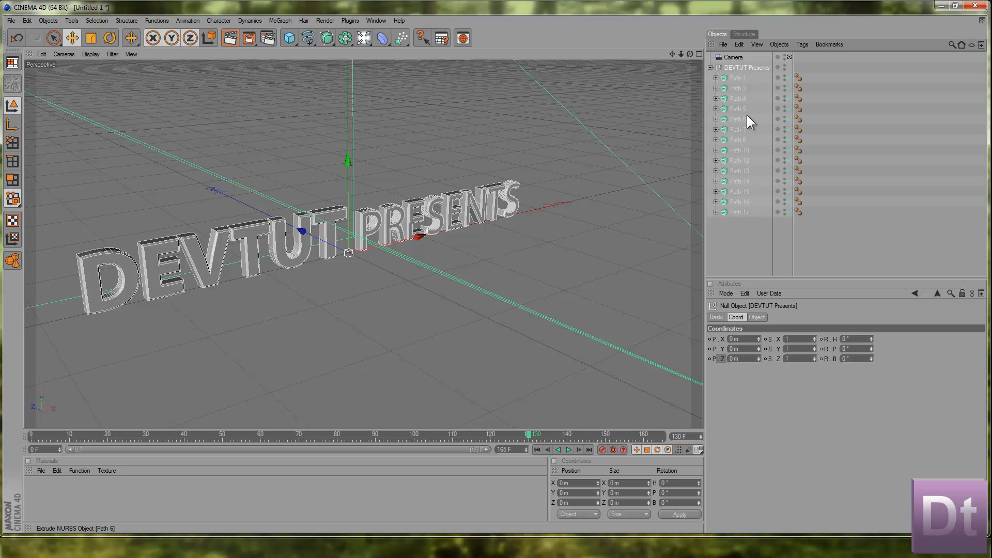
# Select the letter D (Path 1) and look through the scene camera at frame 130.
pyautogui.click(748, 76)
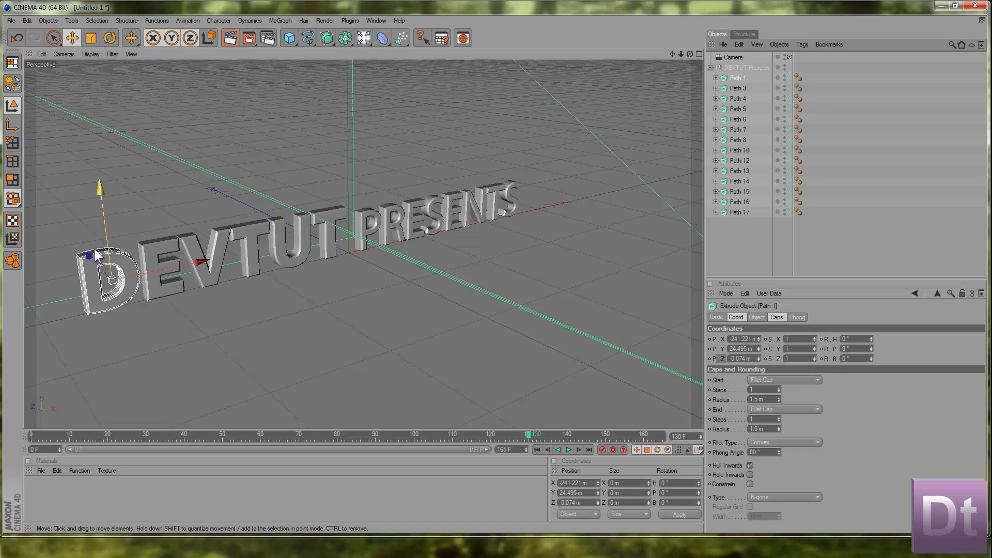
pyautogui.click(757, 318)
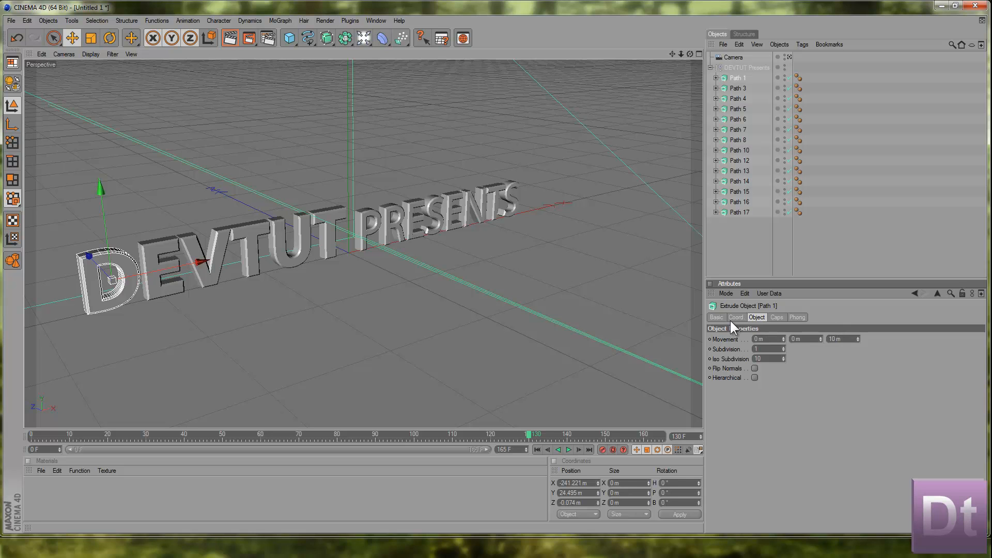
pyautogui.click(789, 56)
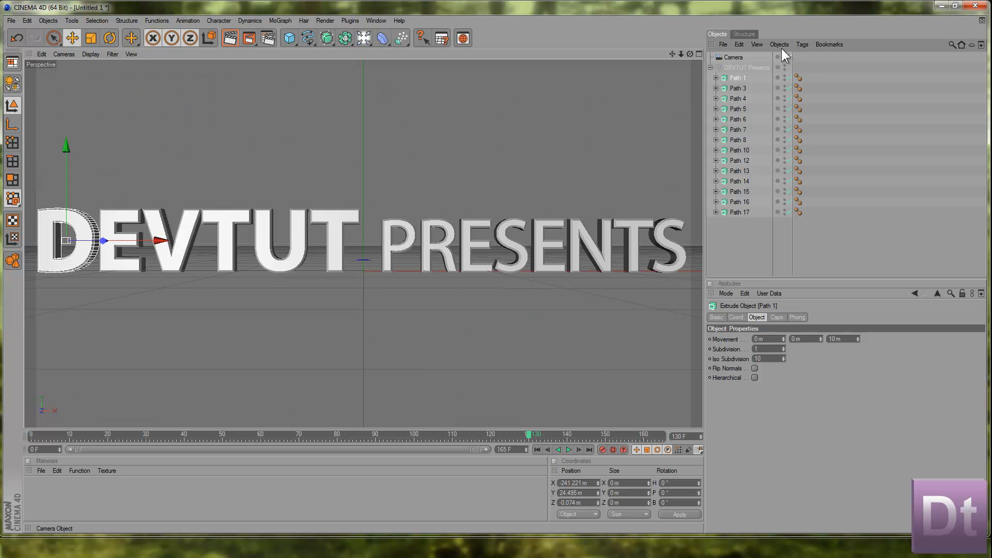
pyautogui.moveTo(531, 435)
pyautogui.mouseDown()
pyautogui.moveTo(329, 434)
pyautogui.moveTo(368, 445)
pyautogui.moveTo(529, 442)
pyautogui.mouseUp()
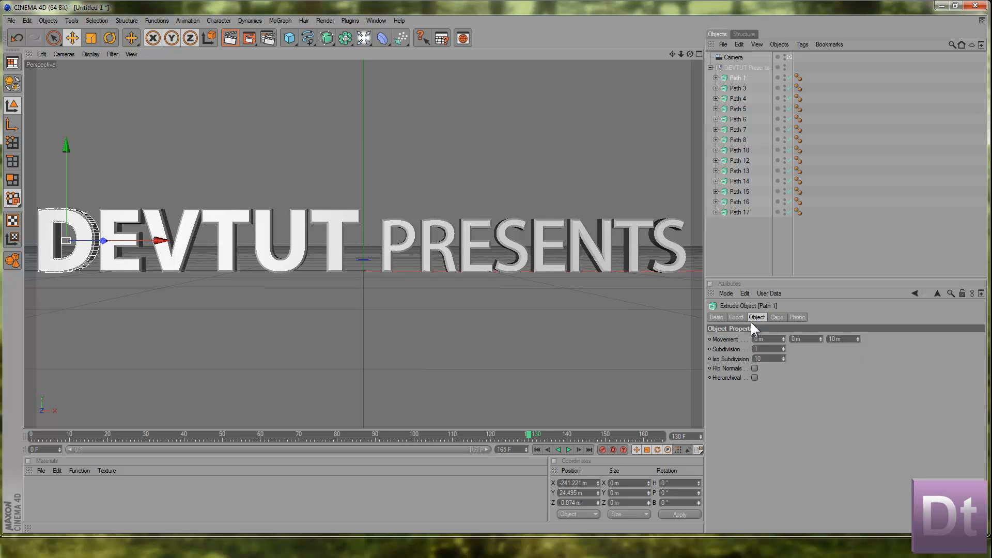
# Try rotating the letter D to H -1°, P -50°, B 9° and moving it up out of the camera's view.
pyautogui.click(736, 317)
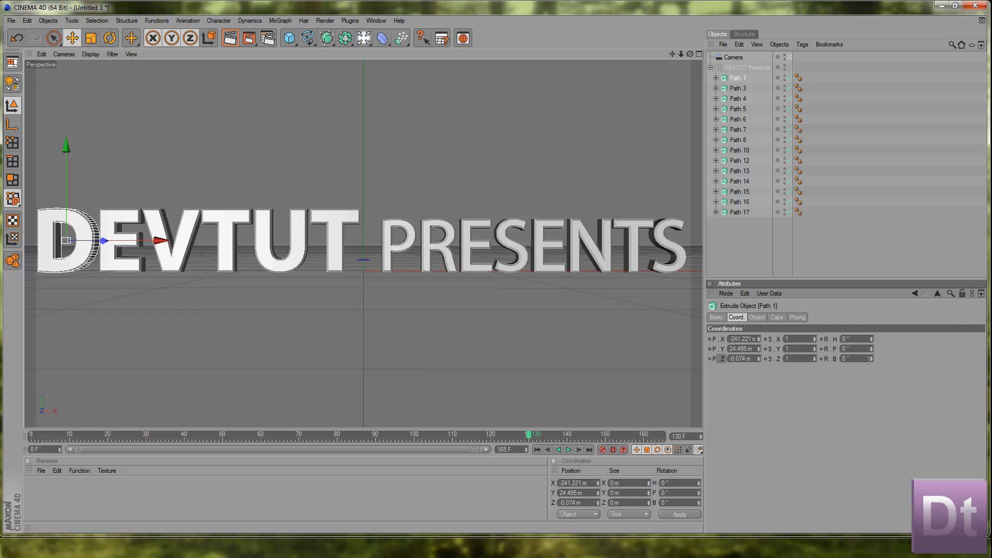
pyautogui.moveTo(872, 355); pyautogui.dragTo(870, 341)
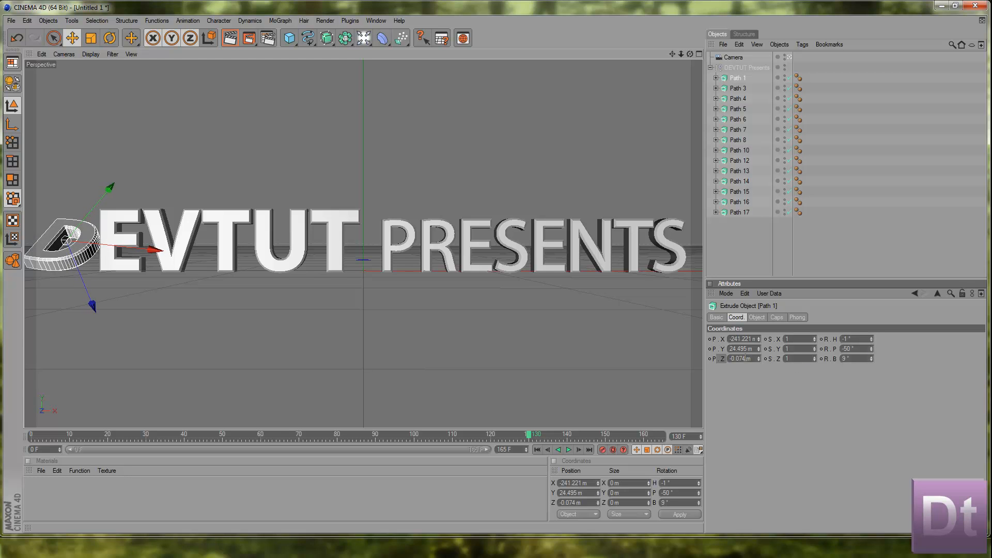
pyautogui.moveTo(150, 254); pyautogui.dragTo(119, 250)
pyautogui.moveTo(69, 298)
pyautogui.mouseDown()
pyautogui.moveTo(495, 267)
pyautogui.moveTo(70, 299)
pyautogui.mouseUp()
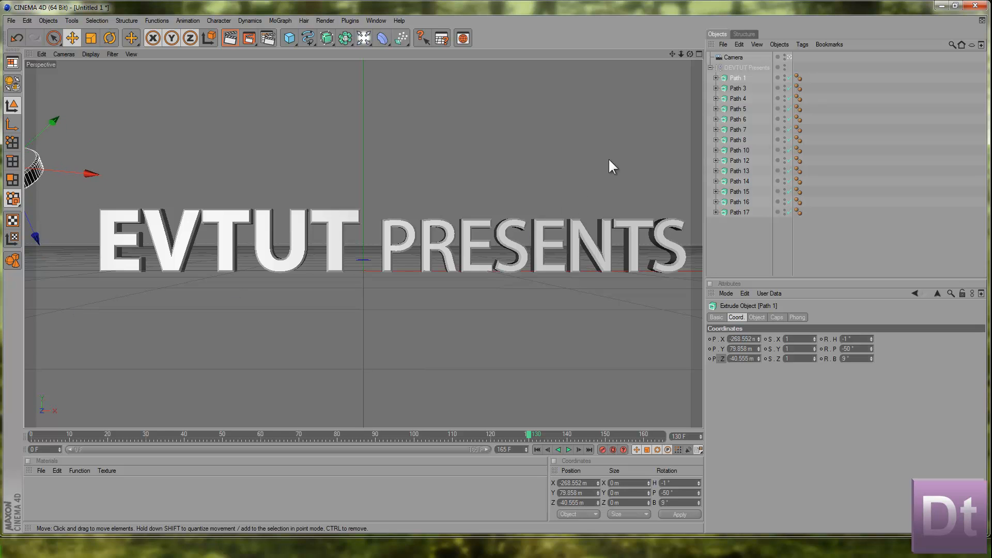
pyautogui.moveTo(43, 238); pyautogui.dragTo(489, 260)
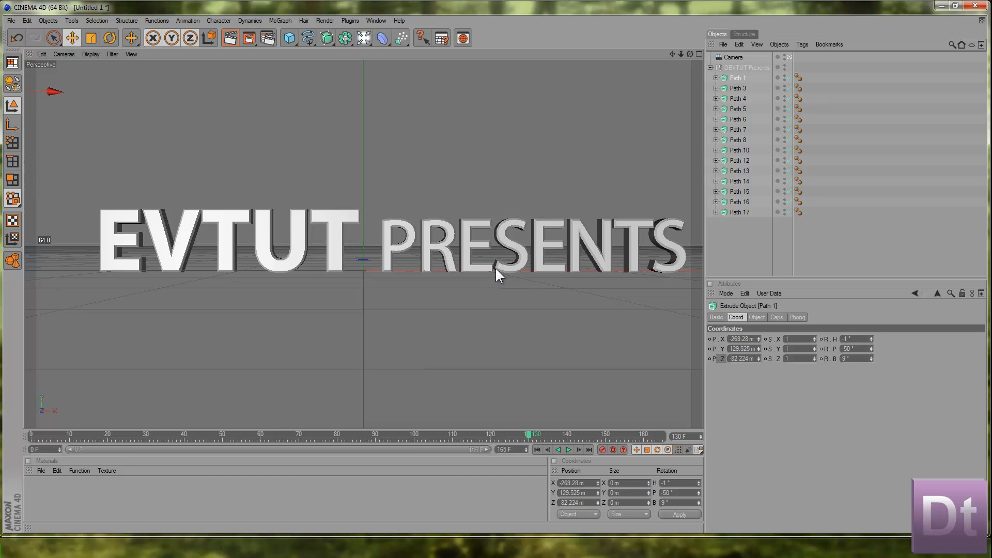
# Check the displaced letter D from outside the camera, and undo its rotation and movement.
pyautogui.click(787, 57)
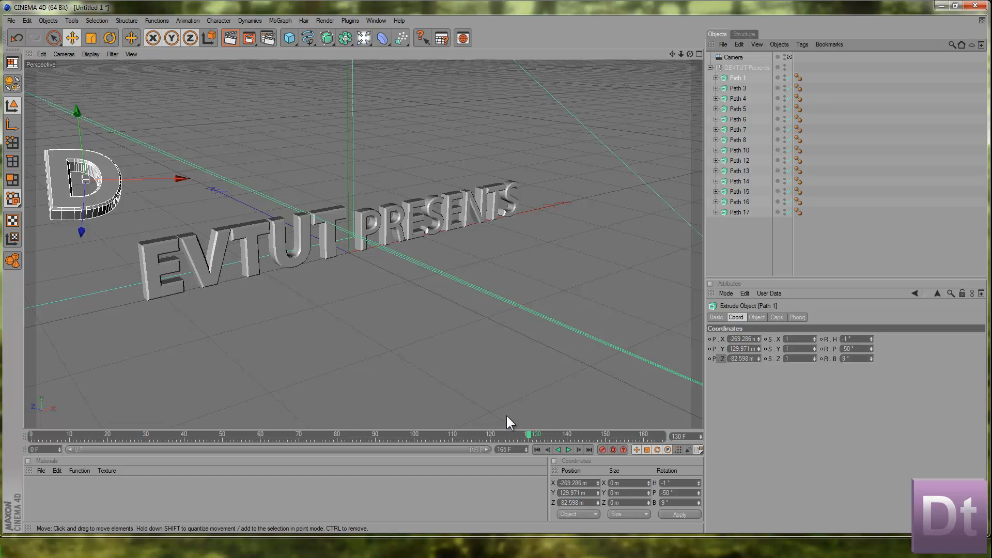
pyautogui.moveTo(527, 435)
pyautogui.mouseDown()
pyautogui.moveTo(149, 434)
pyautogui.moveTo(531, 435)
pyautogui.mouseUp()
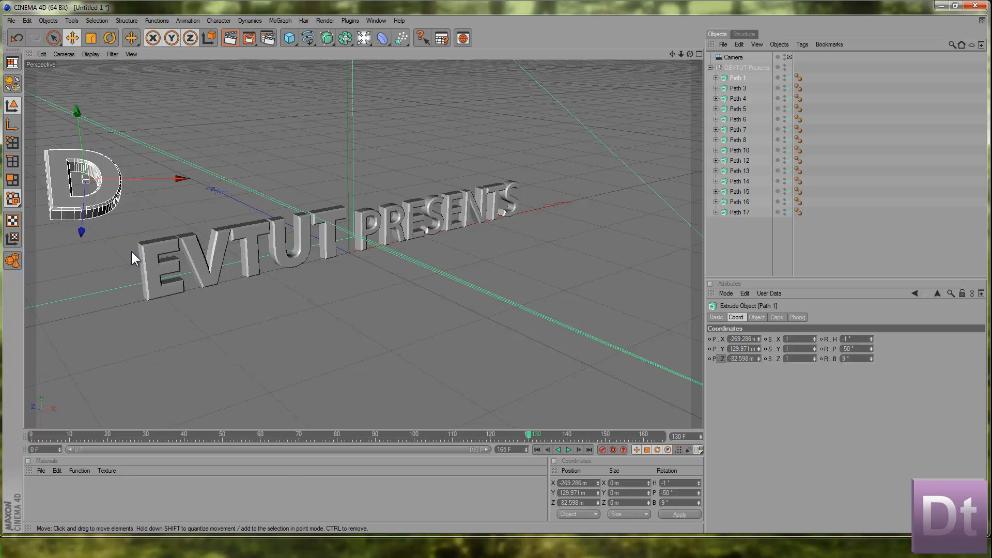
pyautogui.click(866, 347)
pyautogui.moveTo(862, 339); pyautogui.dragTo(827, 339)
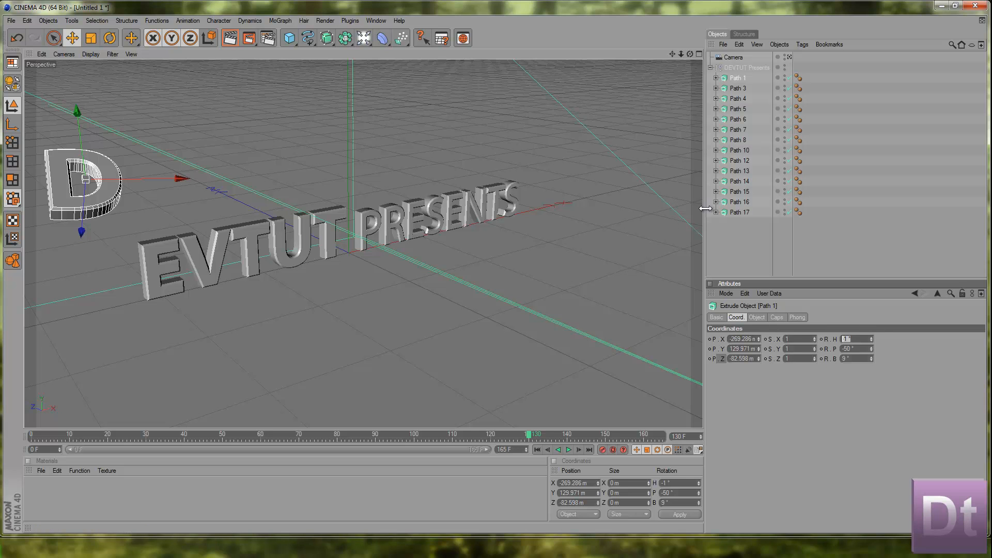
pyautogui.hotkey('ctrl', 'z')
pyautogui.hotkey('ctrl', 'z')
pyautogui.hotkey('ctrl', 'z')
pyautogui.hotkey('ctrl', 'z')
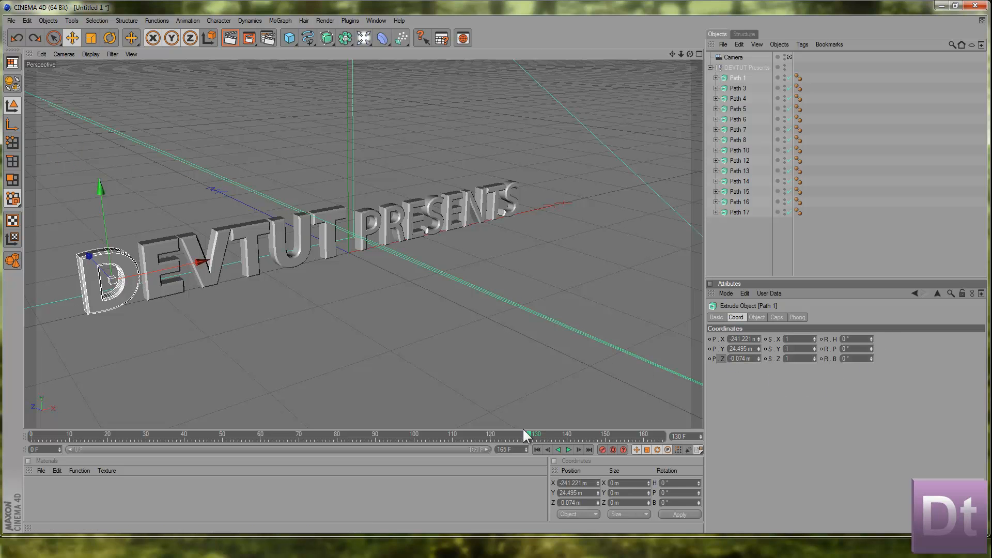
# In the camera view, keyframe the letter D's X, Y, Z position and H, P, B rotation at frame 130, and go to frame 0.
pyautogui.click(791, 56)
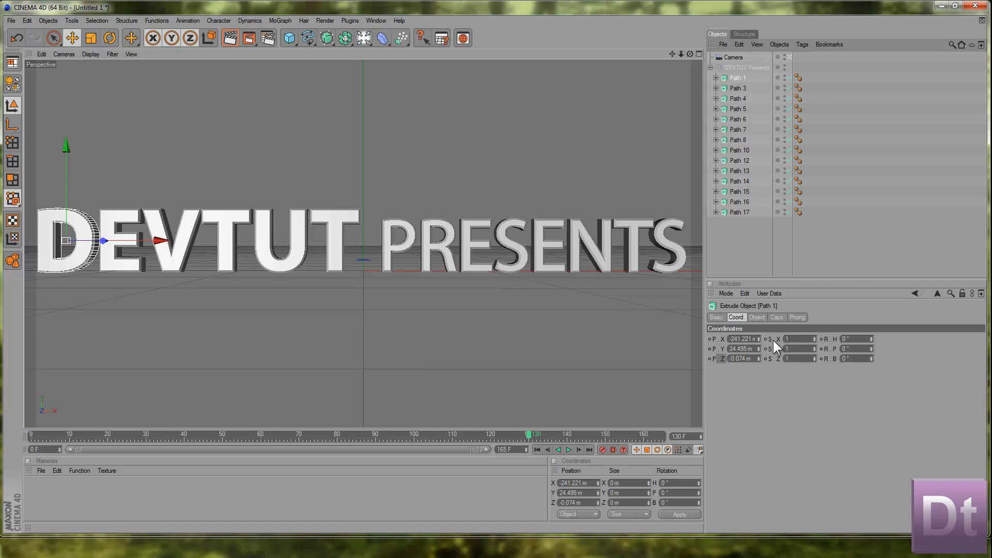
pyautogui.click(712, 339)
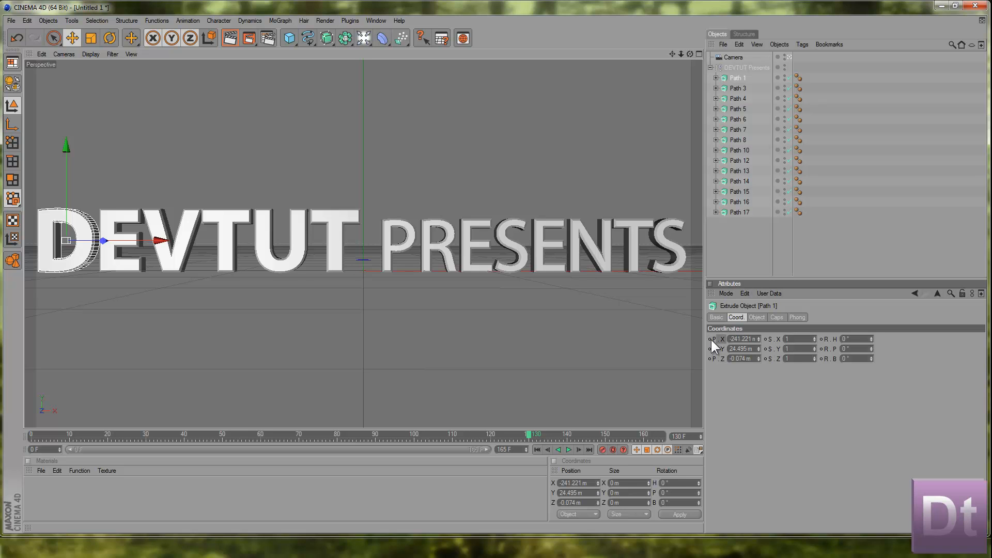
pyautogui.keyDown('ctrl'); pyautogui.click(710, 339); pyautogui.keyUp('ctrl')
pyautogui.keyDown('ctrl'); pyautogui.click(711, 349); pyautogui.keyUp('ctrl')
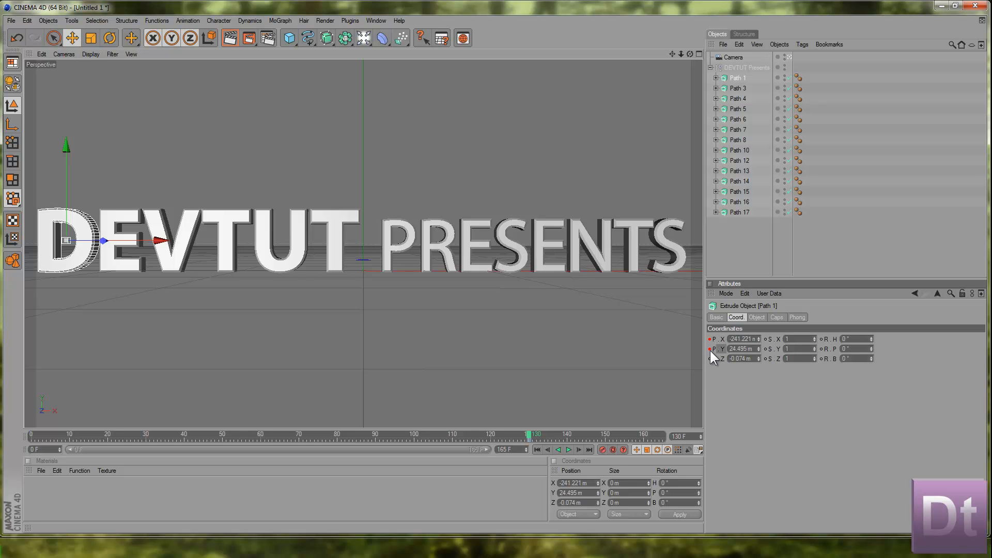
pyautogui.keyDown('ctrl'); pyautogui.click(821, 348); pyautogui.keyUp('ctrl')
pyautogui.keyDown('ctrl'); pyautogui.click(822, 339); pyautogui.keyUp('ctrl')
pyautogui.click(526, 438)
pyautogui.moveTo(420, 452)
pyautogui.mouseDown()
pyautogui.moveTo(534, 453)
pyautogui.moveTo(113, 427)
pyautogui.moveTo(31, 435)
pyautogui.mouseUp()
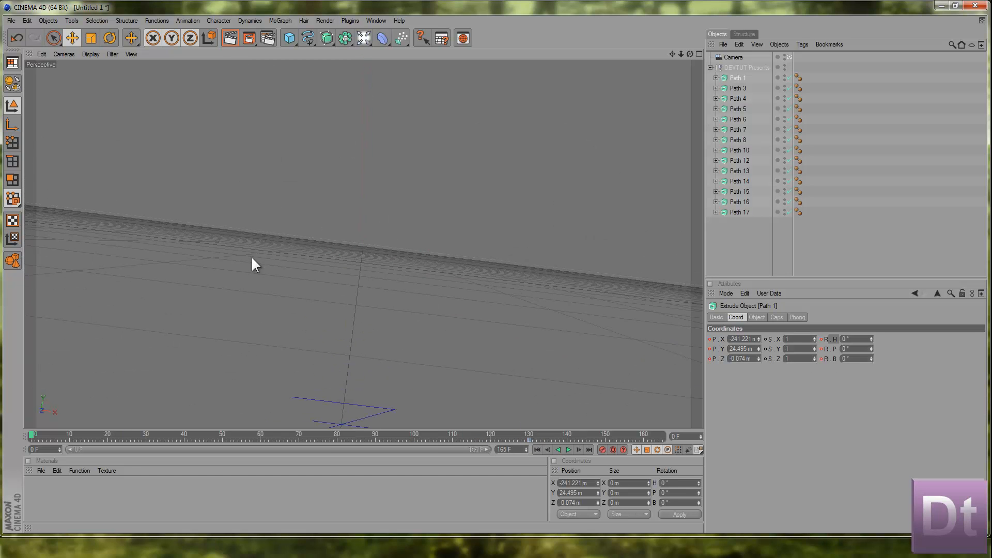
# Leave the camera view and rotate the letter D (Path 1) to H -1°, P -50°, B 9° at frame 0.
pyautogui.click(790, 57)
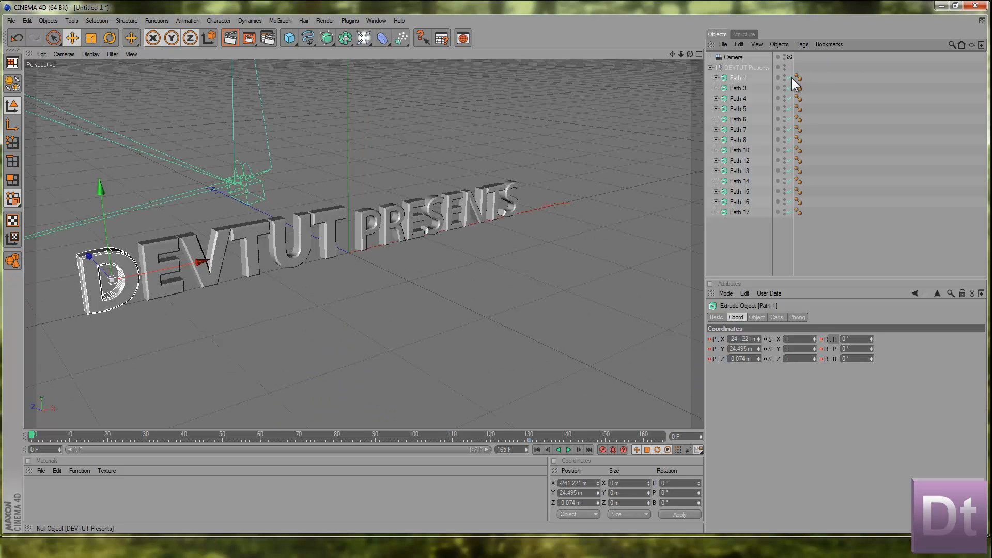
pyautogui.click(846, 339)
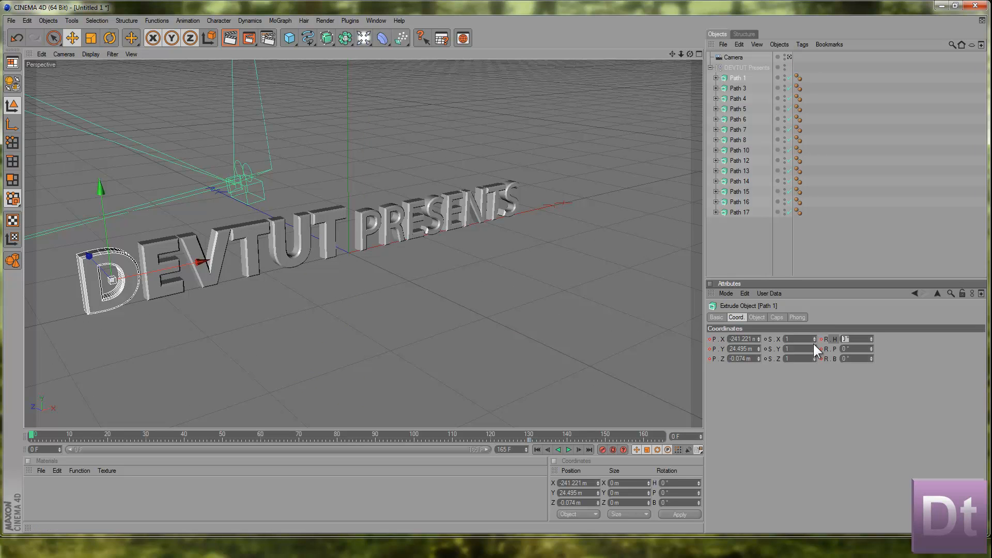
pyautogui.write('-1')
pyautogui.press('Tab')
pyautogui.write('-50')
pyautogui.press('Tab')
pyautogui.write('5')
pyautogui.press('Return')
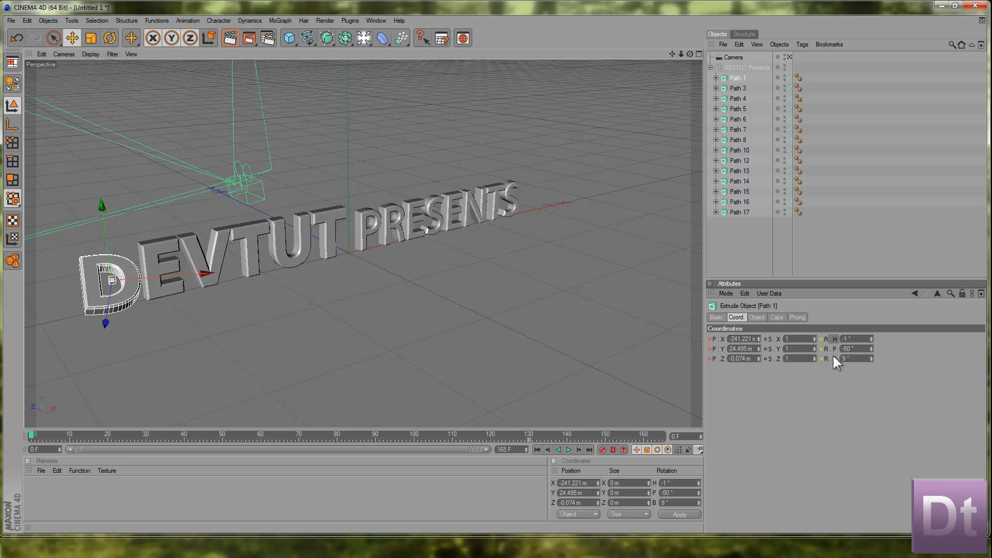
# Set the letter D's position to X -269 m, Y 129 m and Z -82 m.
pyautogui.moveTo(755, 341); pyautogui.dragTo(692, 339)
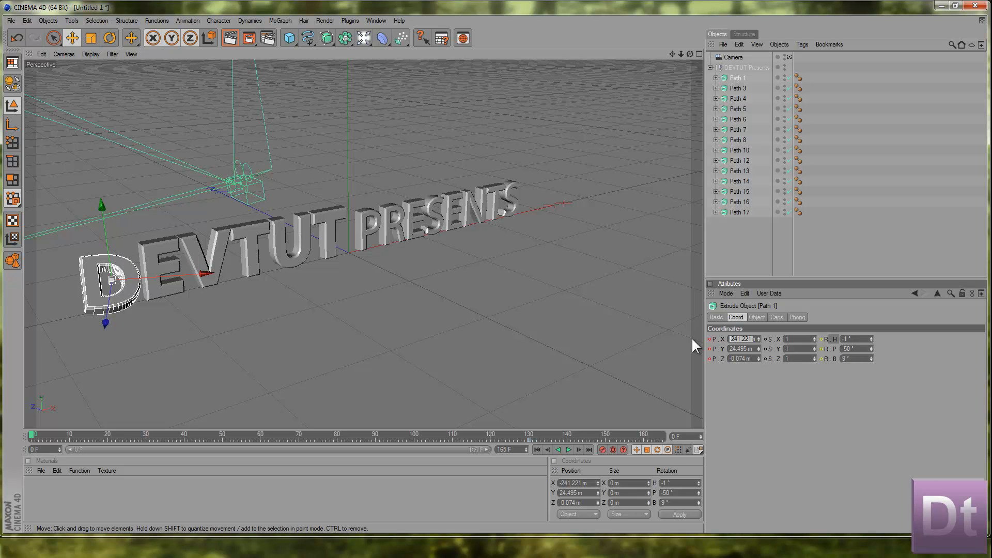
pyautogui.press('BackSpace')
pyautogui.write('-269')
pyautogui.press('Tab')
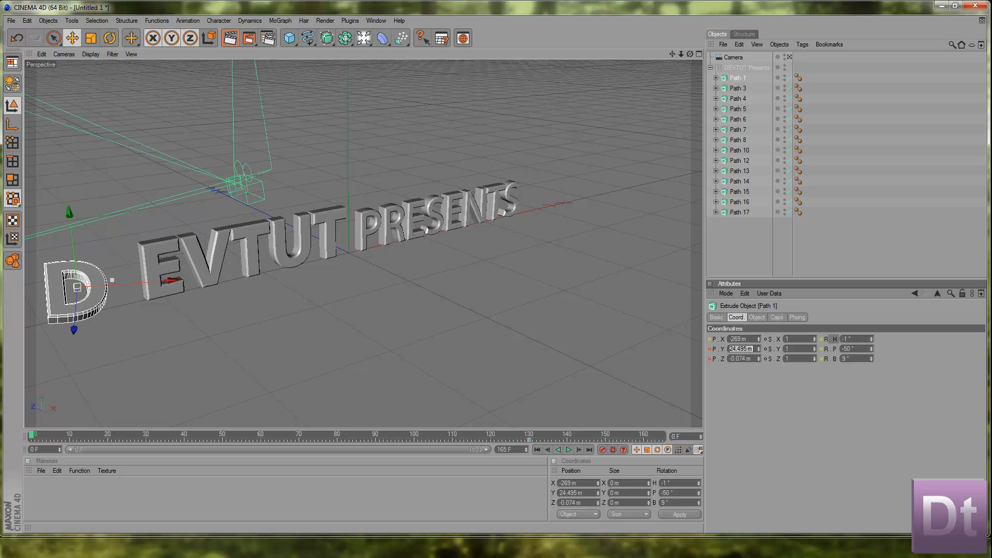
pyautogui.write('1')
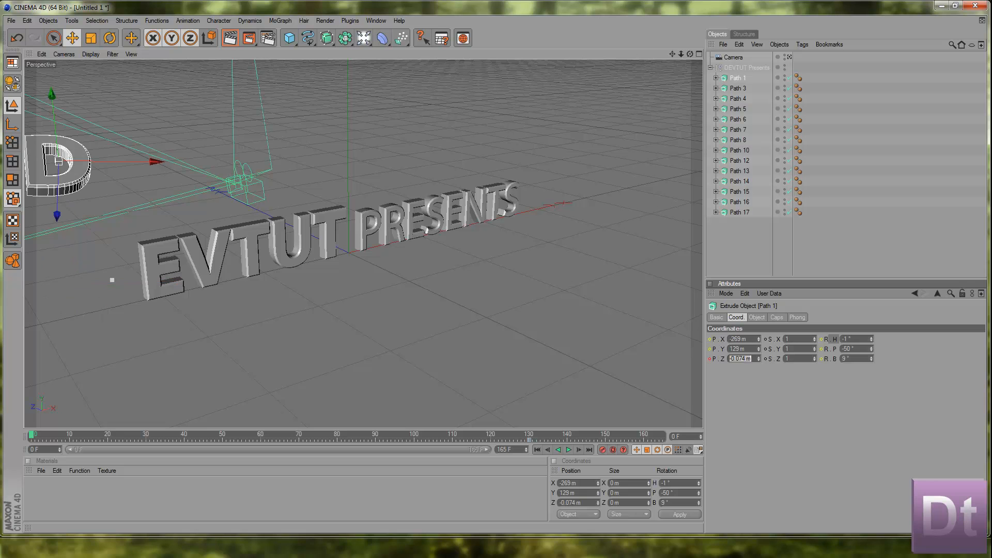
pyautogui.press('BackSpace')
pyautogui.write('-82')
pyautogui.press('Return')
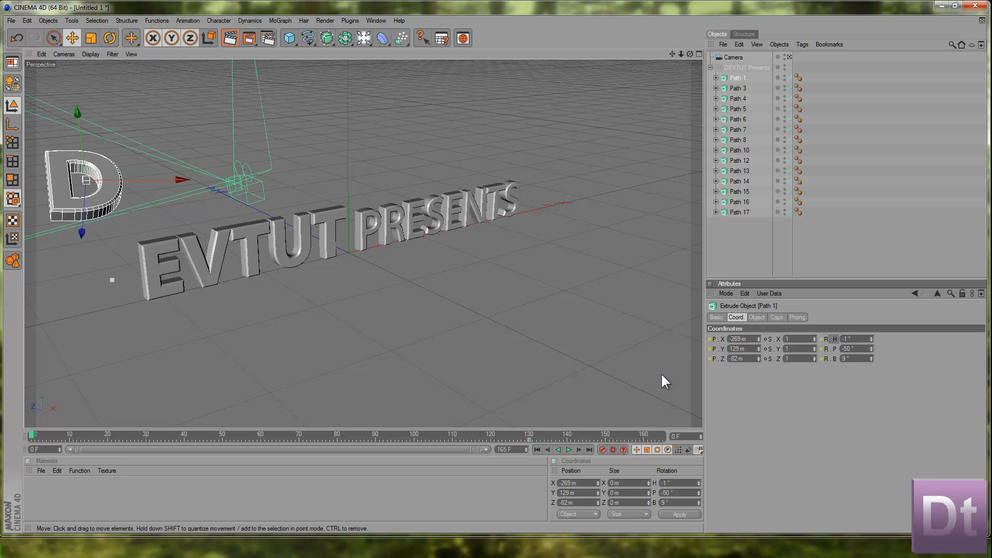
# Keyframe the letter D's displaced position and its H, P, B rotation at frame 0.
pyautogui.keyDown('ctrl'); pyautogui.click(710, 359); pyautogui.keyUp('ctrl')
pyautogui.keyDown('ctrl'); pyautogui.click(822, 359); pyautogui.keyUp('ctrl')
pyautogui.keyDown('ctrl'); pyautogui.click(822, 348); pyautogui.keyUp('ctrl')
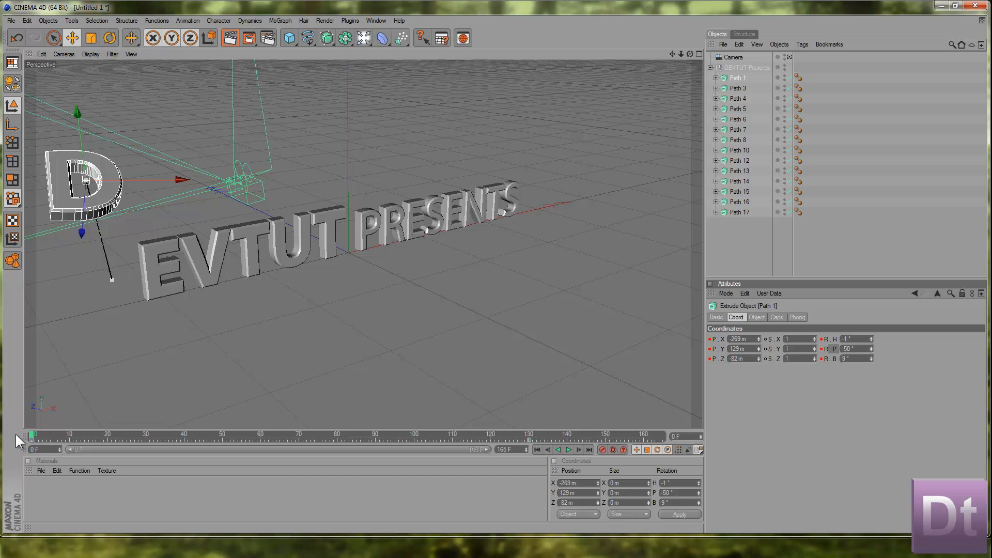
# Inspect the letter D's keys at frame 0, reselect the letter and set its B rotation to 50°.
pyautogui.moveTo(34, 435)
pyautogui.mouseDown()
pyautogui.moveTo(392, 452)
pyautogui.moveTo(557, 448)
pyautogui.moveTo(188, 486)
pyautogui.moveTo(6, 485)
pyautogui.moveTo(614, 424)
pyautogui.moveTo(597, 436)
pyautogui.moveTo(413, 442)
pyautogui.moveTo(31, 435)
pyautogui.moveTo(231, 443)
pyautogui.moveTo(564, 425)
pyautogui.moveTo(517, 442)
pyautogui.moveTo(150, 450)
pyautogui.moveTo(30, 436)
pyautogui.mouseUp()
pyautogui.press('g')
pyautogui.press('g')
pyautogui.click(33, 439)
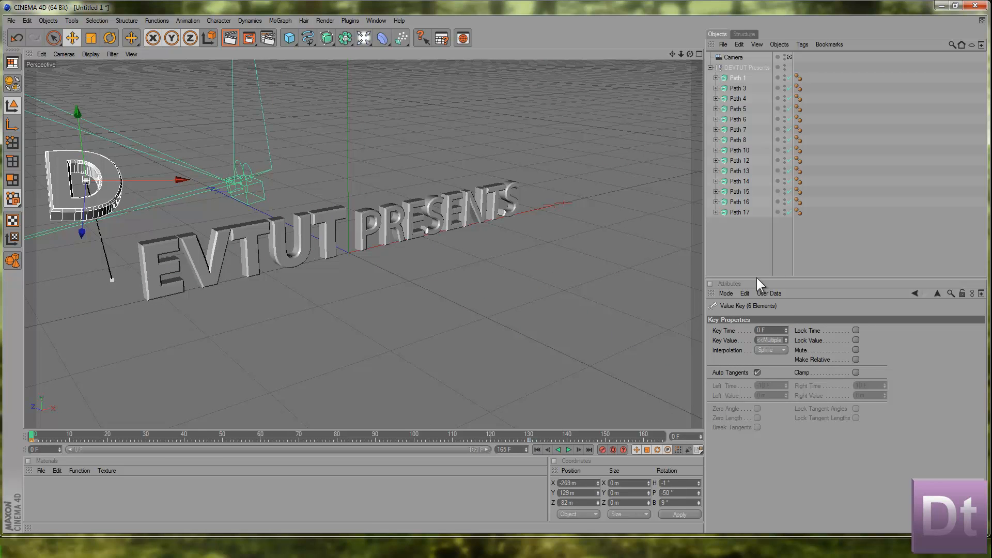
pyautogui.click(737, 78)
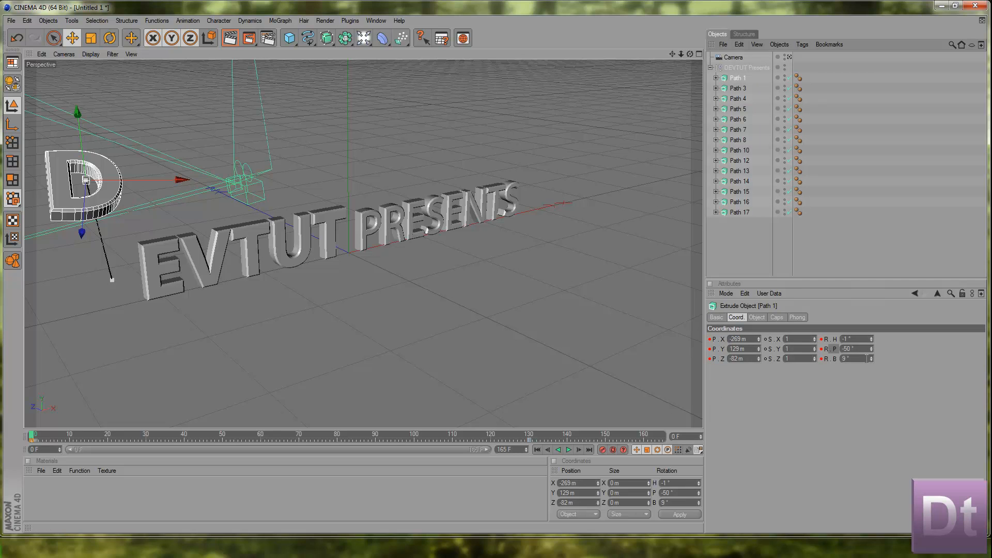
pyautogui.moveTo(870, 357); pyautogui.dragTo(871, 361)
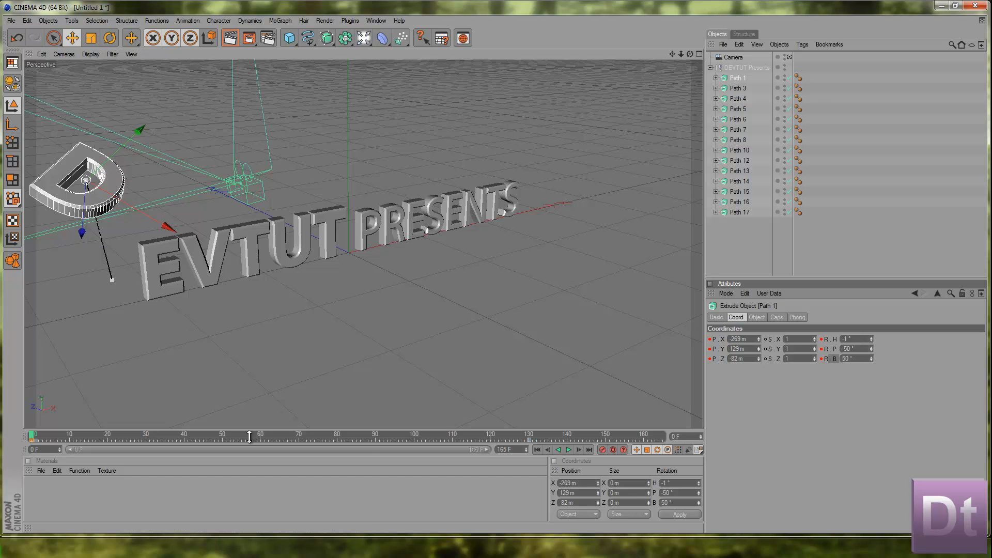
# At frame 100, lower the letter D to about Y 7 m and keyframe its X, Y, Z position.
pyautogui.moveTo(32, 432); pyautogui.dragTo(414, 443)
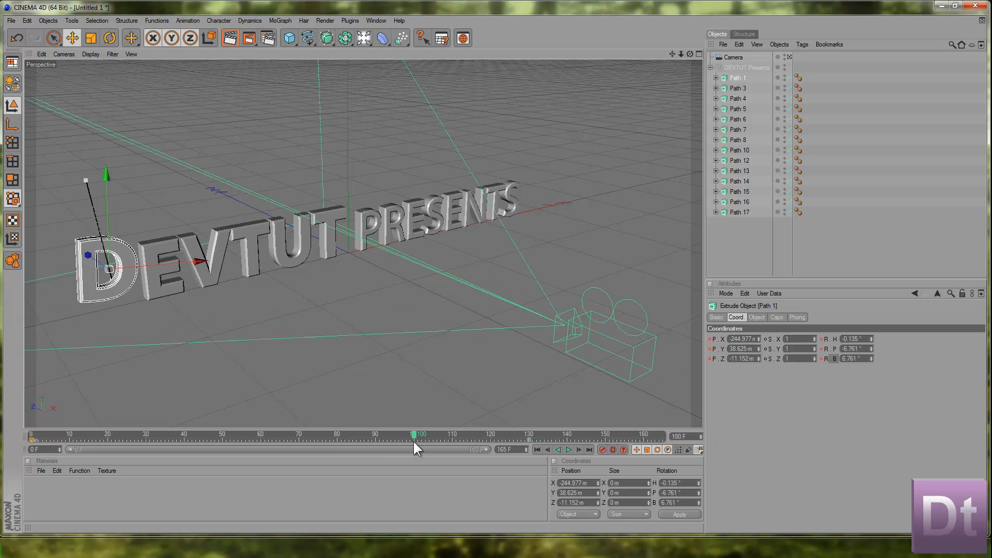
pyautogui.click(722, 319)
pyautogui.click(730, 321)
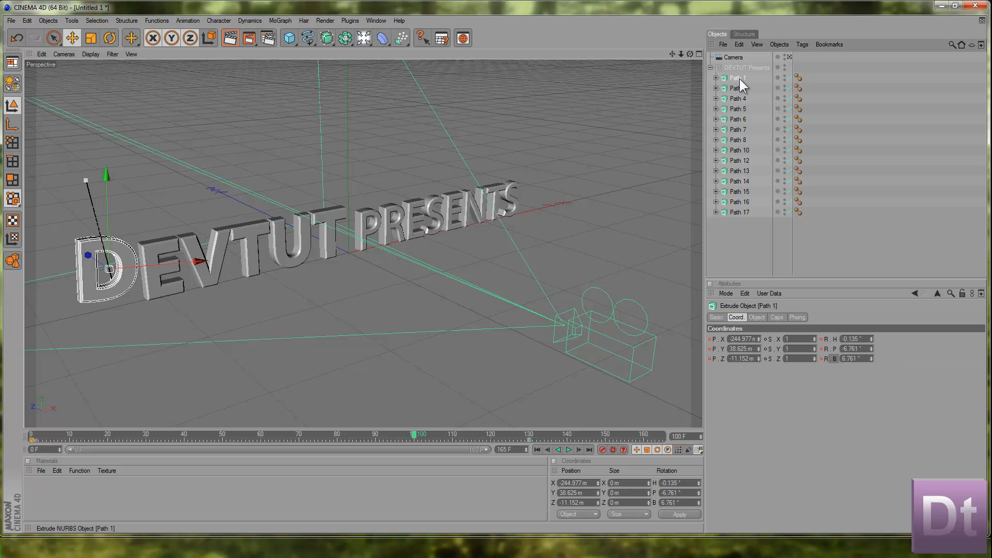
pyautogui.moveTo(113, 175); pyautogui.dragTo(112, 177)
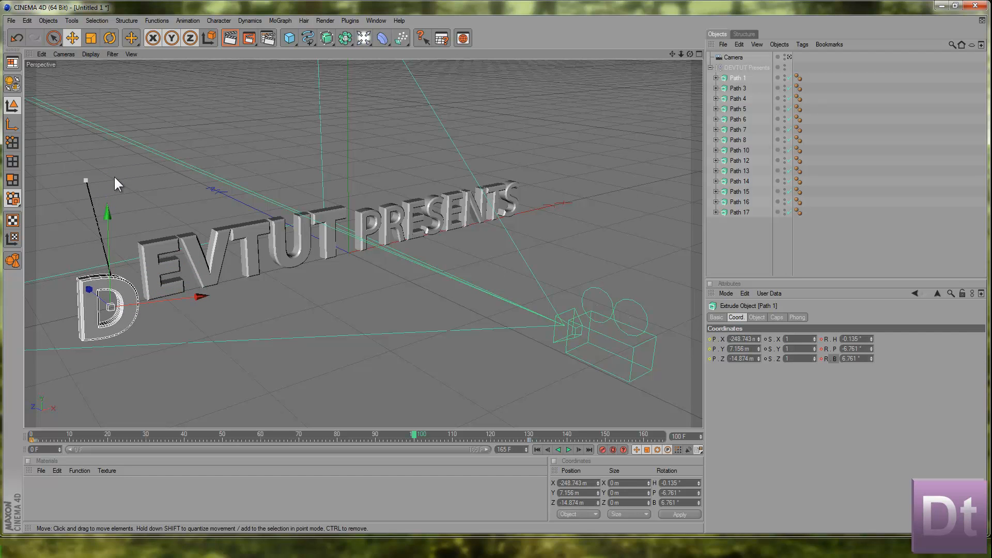
pyautogui.click(711, 339)
pyautogui.click(711, 349)
pyautogui.click(711, 359)
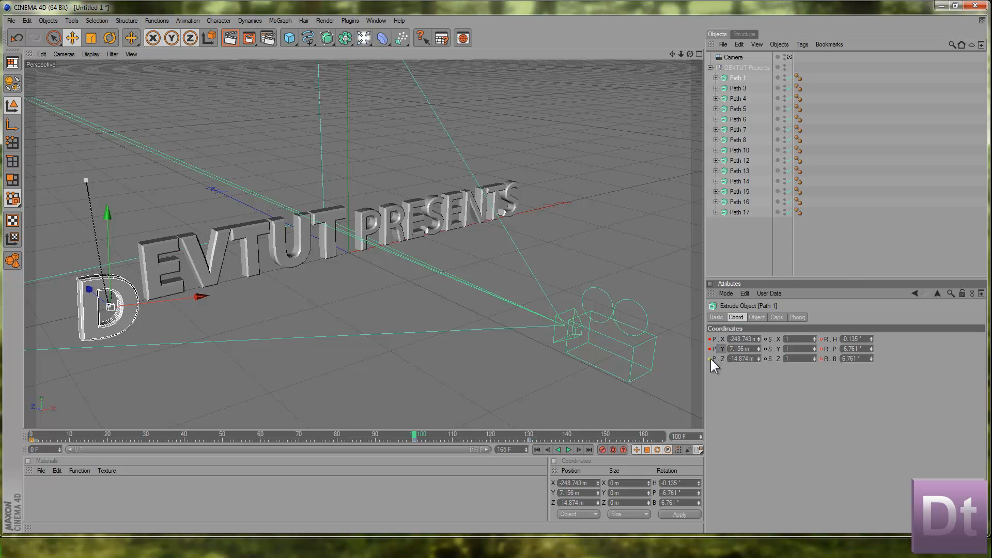
# Preview the letter D's landing through the scene camera up to the last frame, 165.
pyautogui.moveTo(417, 433); pyautogui.dragTo(585, 430)
pyautogui.click(789, 57)
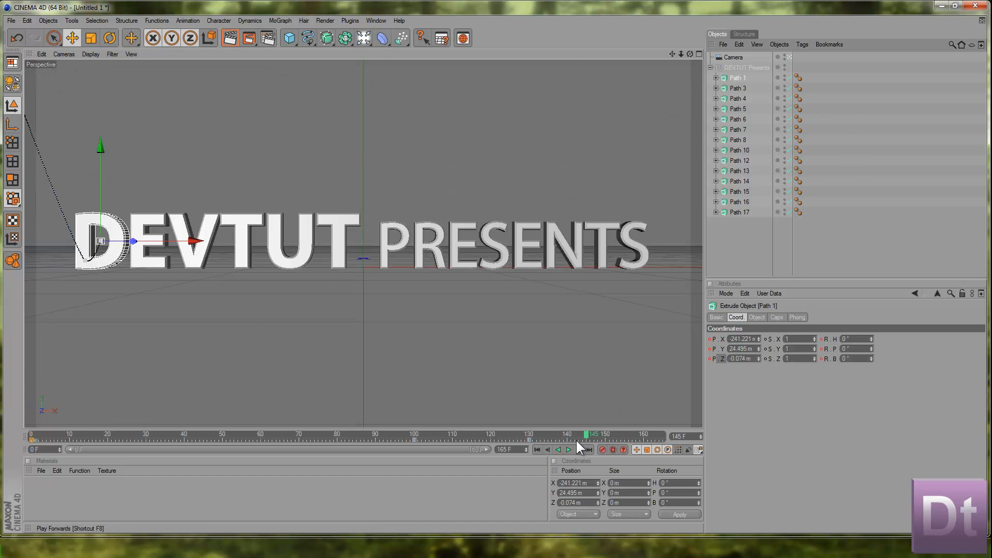
pyautogui.moveTo(587, 435); pyautogui.dragTo(766, 438)
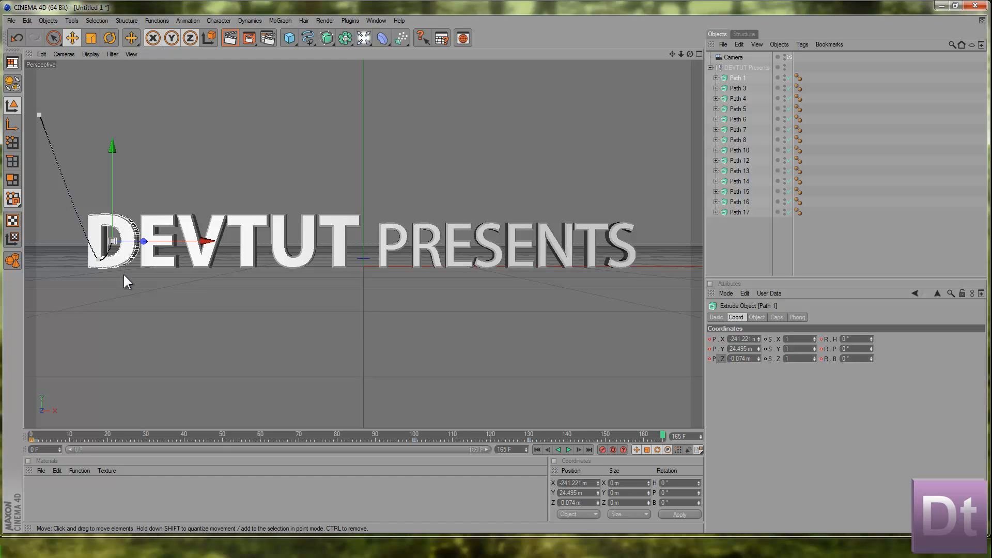
# Select the first letter E (Path 3) and open its H rotation for editing.
pyautogui.click(394, 325)
pyautogui.click(167, 241)
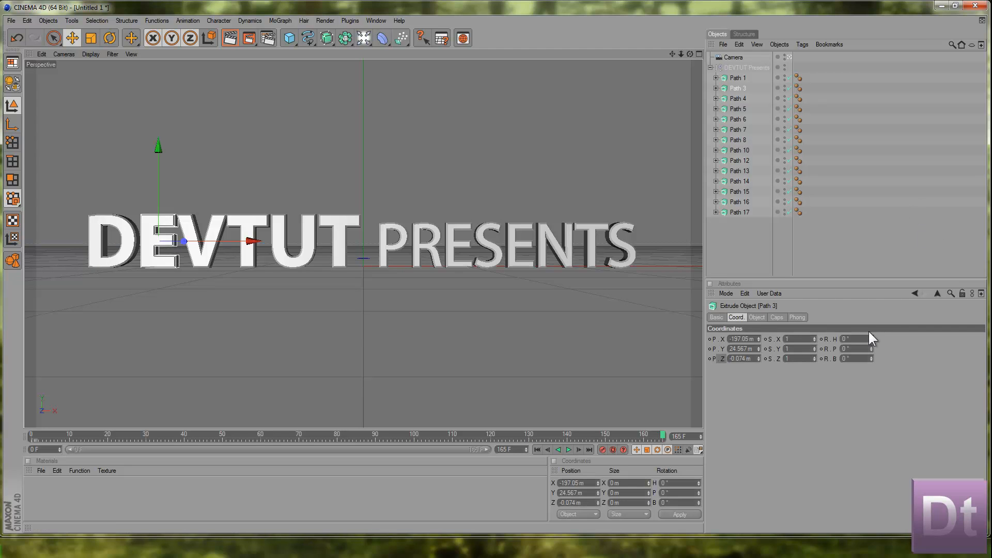
pyautogui.click(850, 339)
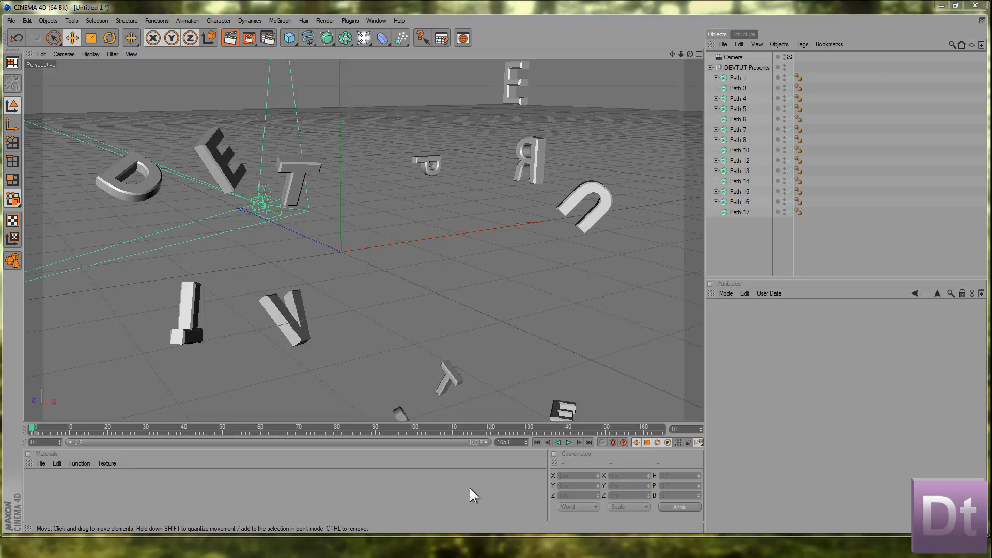
# Play the animation of all letters from outside the camera and inspect the first E (Path 3) at frame 0.
pyautogui.click(568, 442)
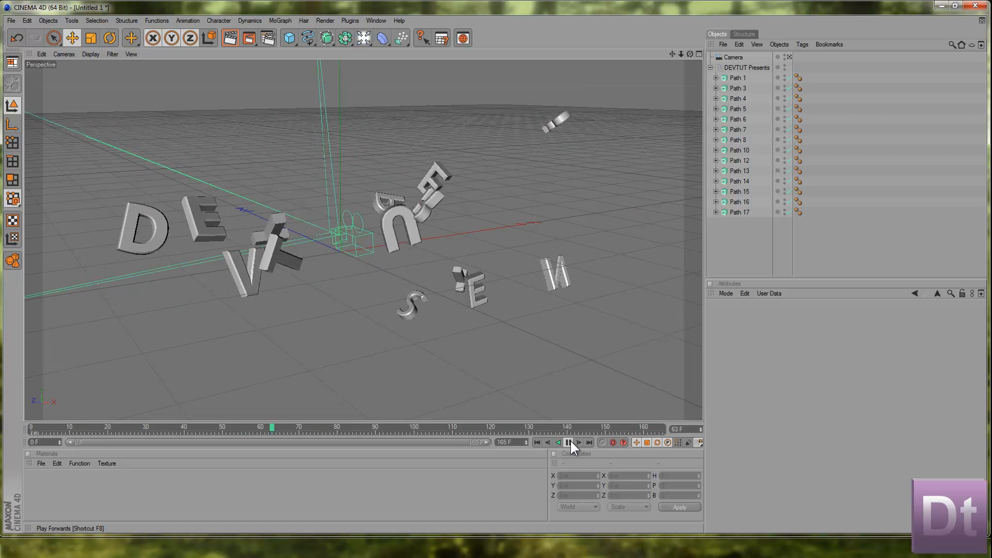
pyautogui.click(568, 442)
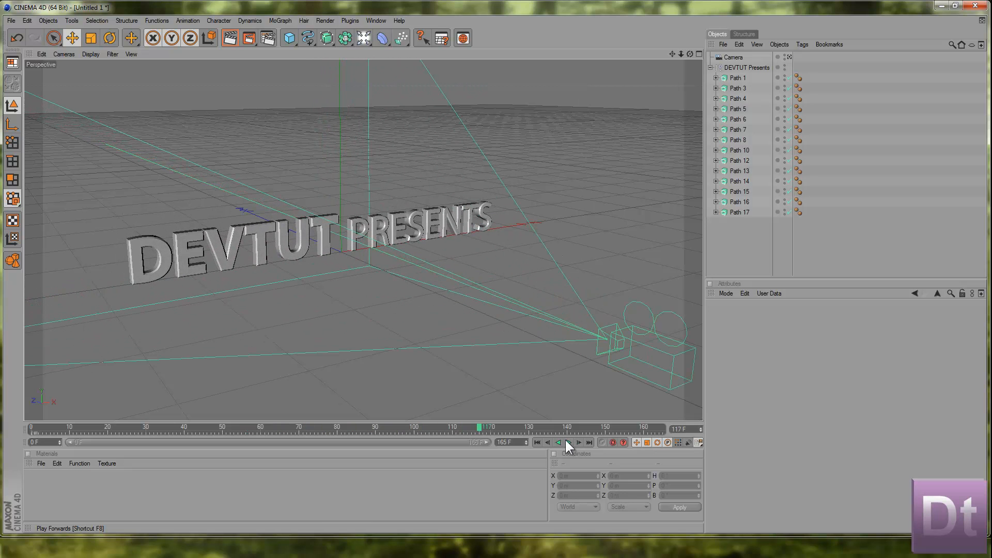
pyautogui.click(737, 88)
pyautogui.moveTo(474, 428); pyautogui.dragTo(18, 433)
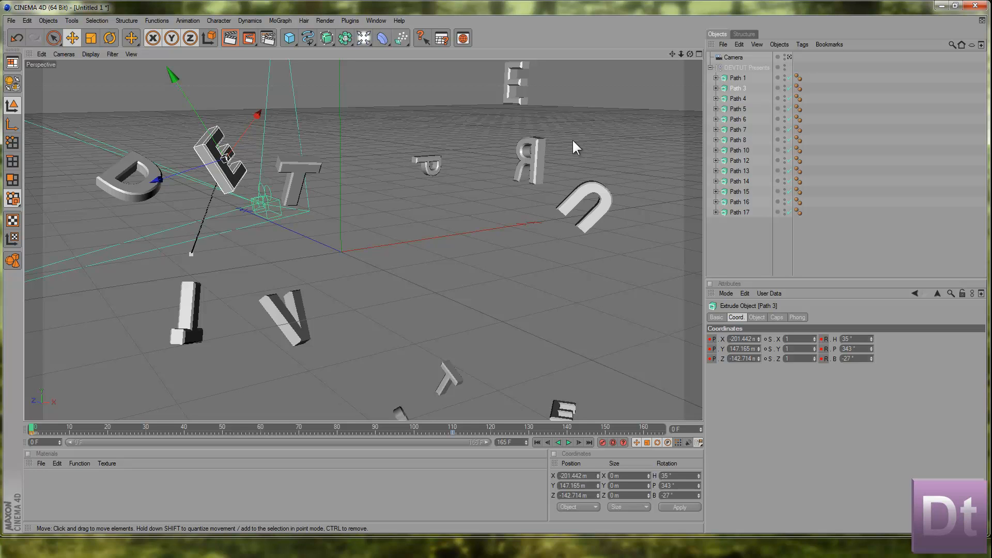
pyautogui.click(755, 269)
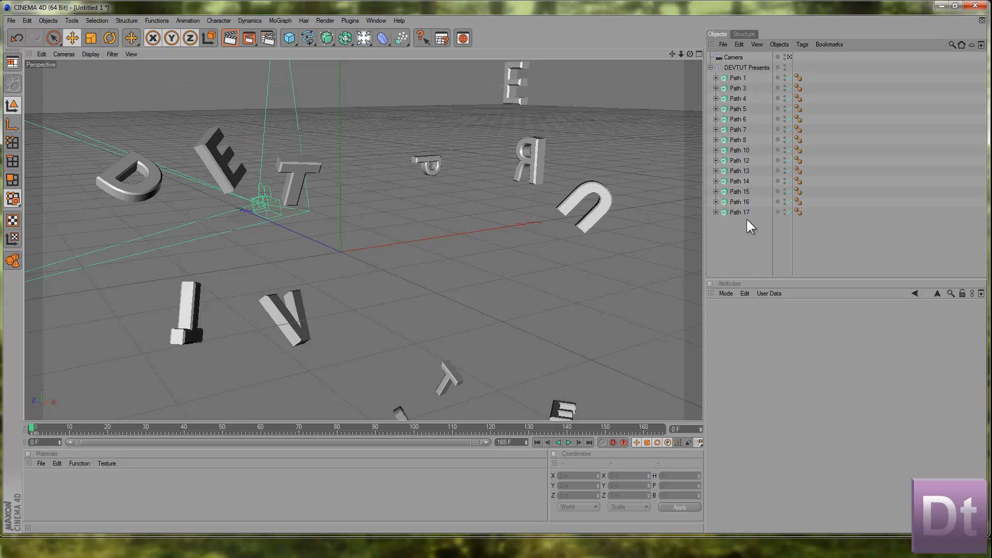
# Examine from the side how the scattered letters and the camera move between frames 0 and 111.
pyautogui.moveTo(690, 55); pyautogui.dragTo(495, 268)
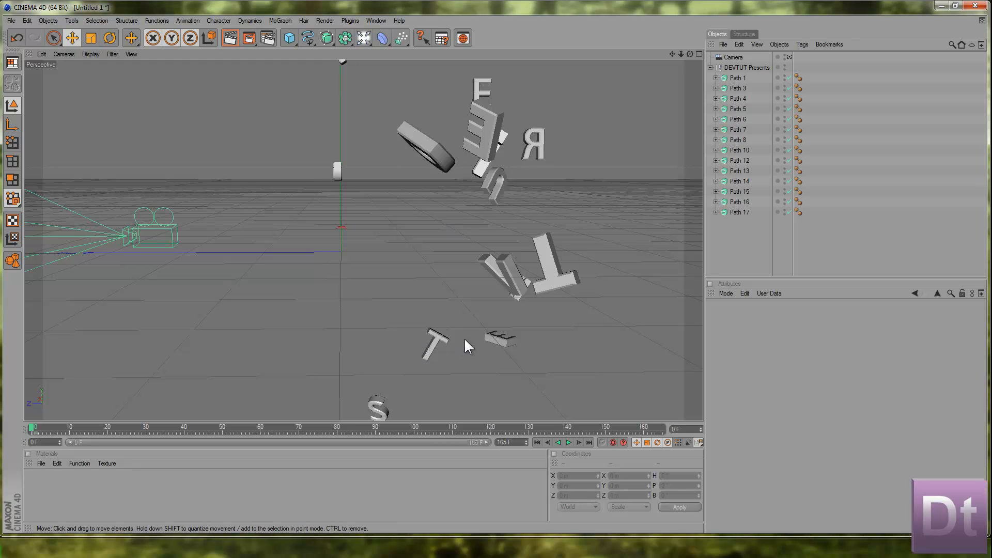
pyautogui.moveTo(32, 431); pyautogui.dragTo(455, 429)
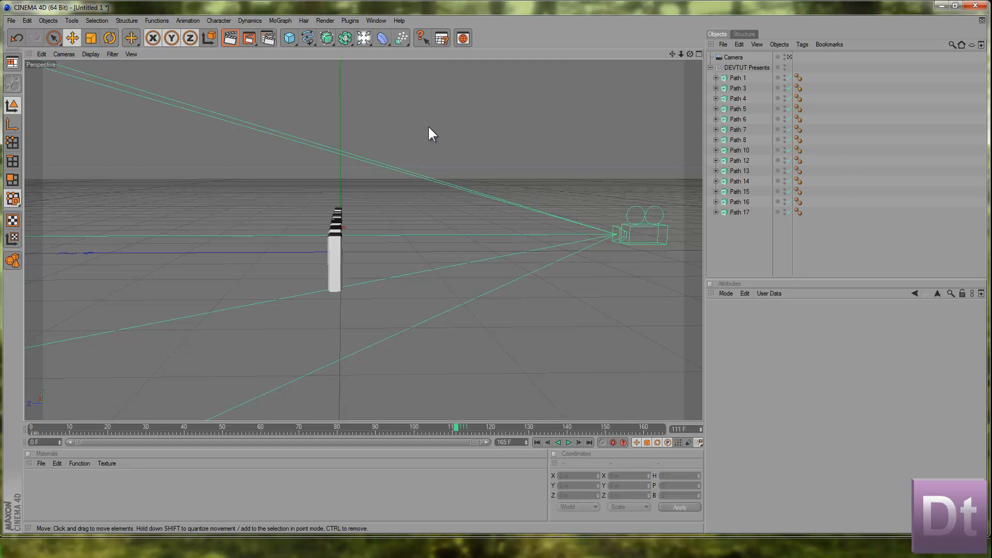
pyautogui.moveTo(457, 427); pyautogui.dragTo(155, 416)
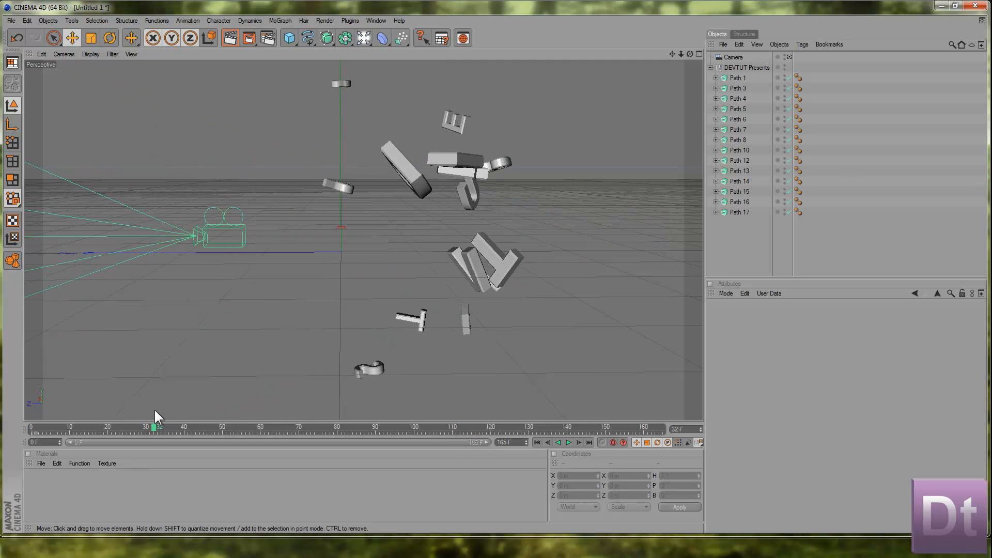
# Select the last T of DEVTUT (Path 7) and review its motion path from frame 0 to frame 165.
pyautogui.click(495, 280)
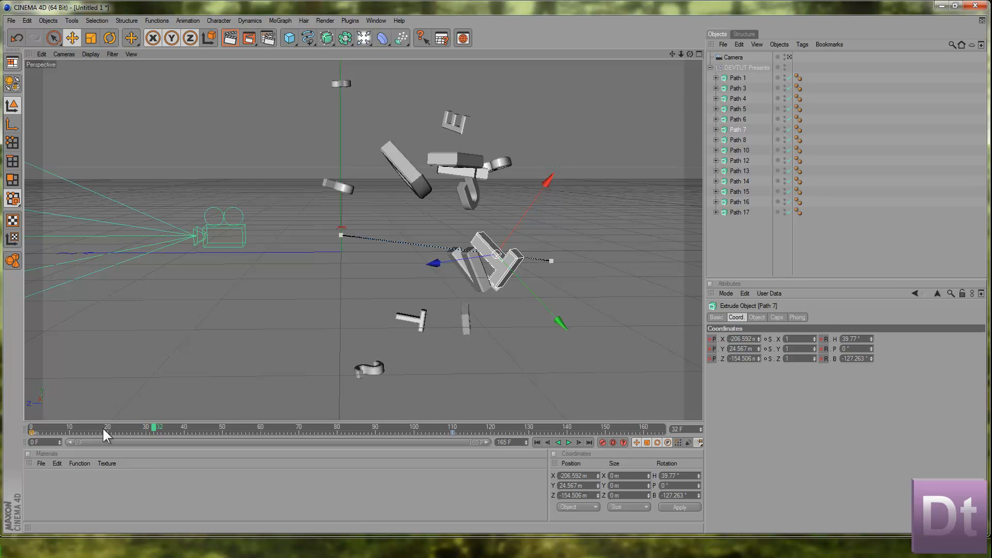
pyautogui.moveTo(154, 428); pyautogui.dragTo(32, 427)
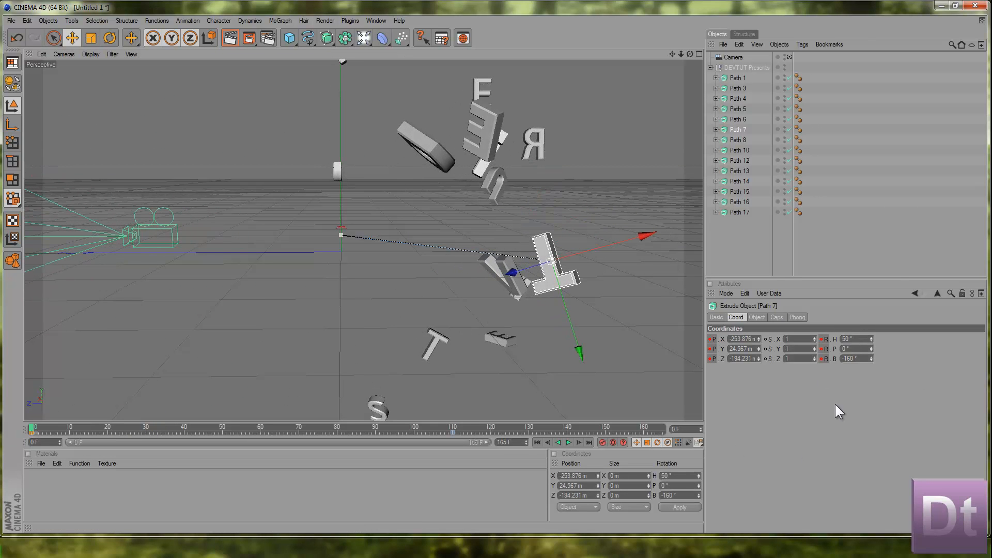
pyautogui.moveTo(34, 426); pyautogui.dragTo(727, 466)
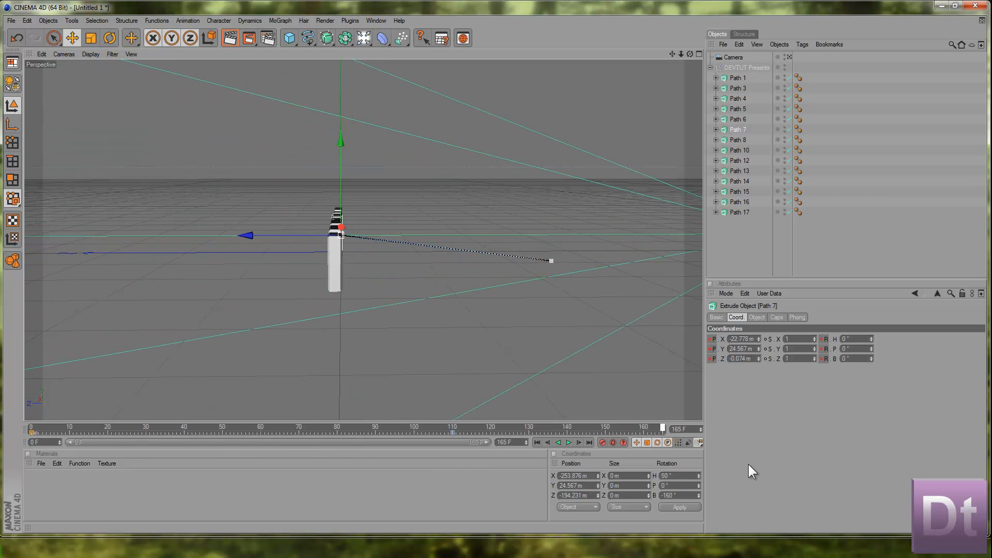
# Look through the scene camera and play the whole text animation from the first frame.
pyautogui.click(789, 57)
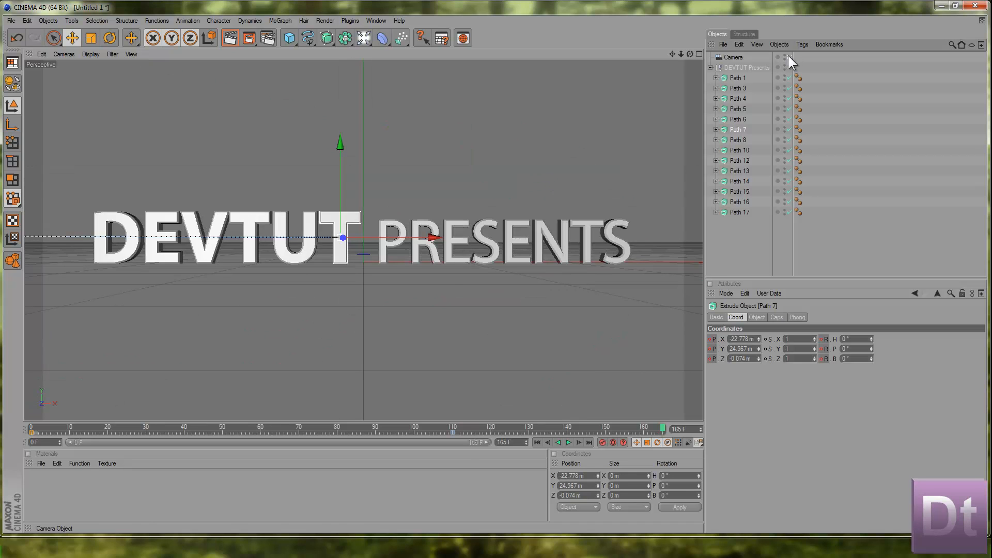
pyautogui.click(527, 440)
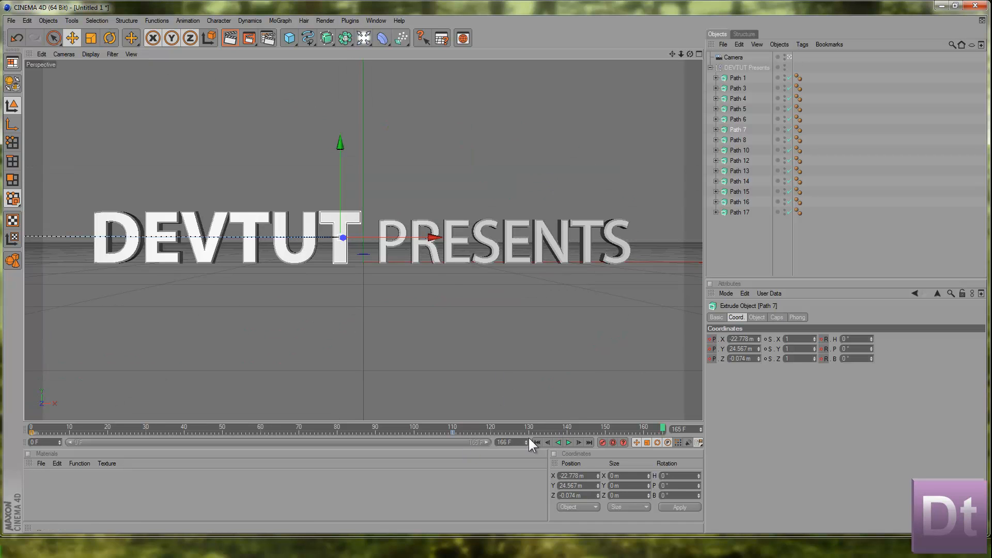
pyautogui.click(537, 443)
pyautogui.click(568, 443)
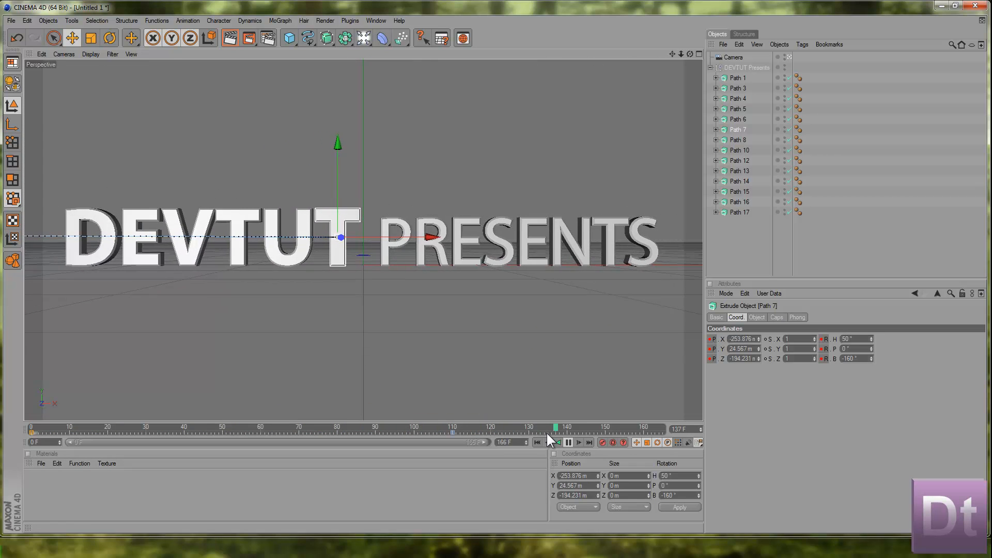
pyautogui.click(569, 443)
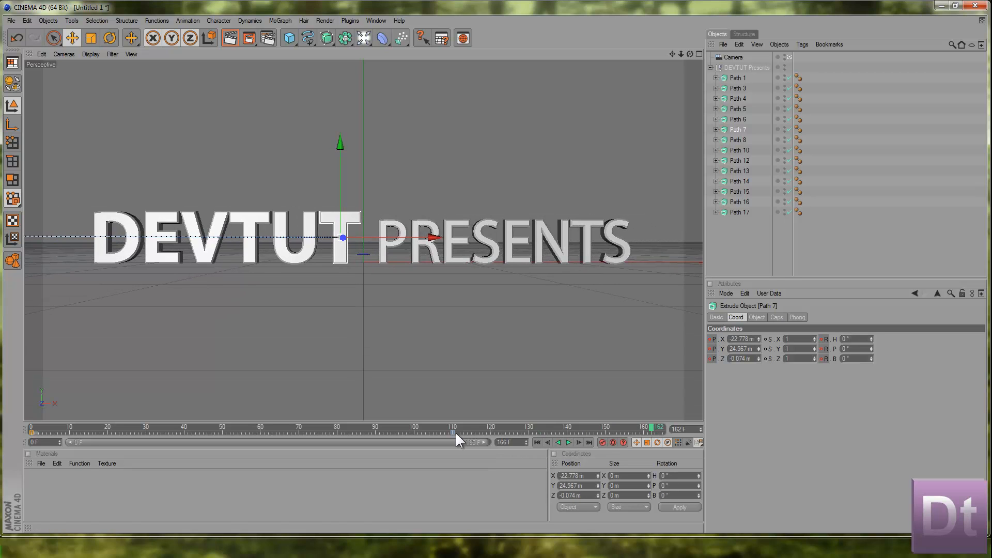
# Move the camera's keyframe at frame 135 to frame 110 and on to frame 100, and play the animation from the start.
pyautogui.click(740, 60)
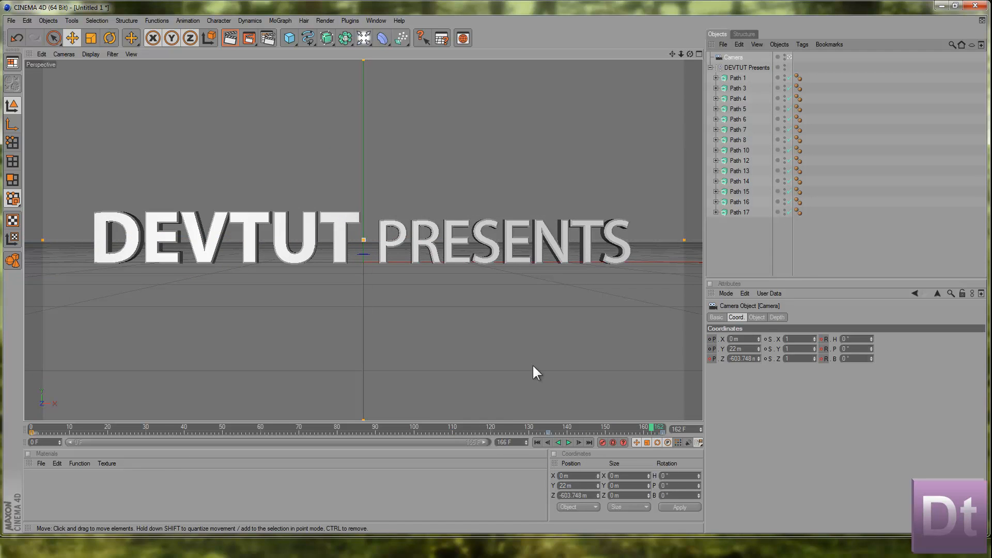
pyautogui.click(547, 432)
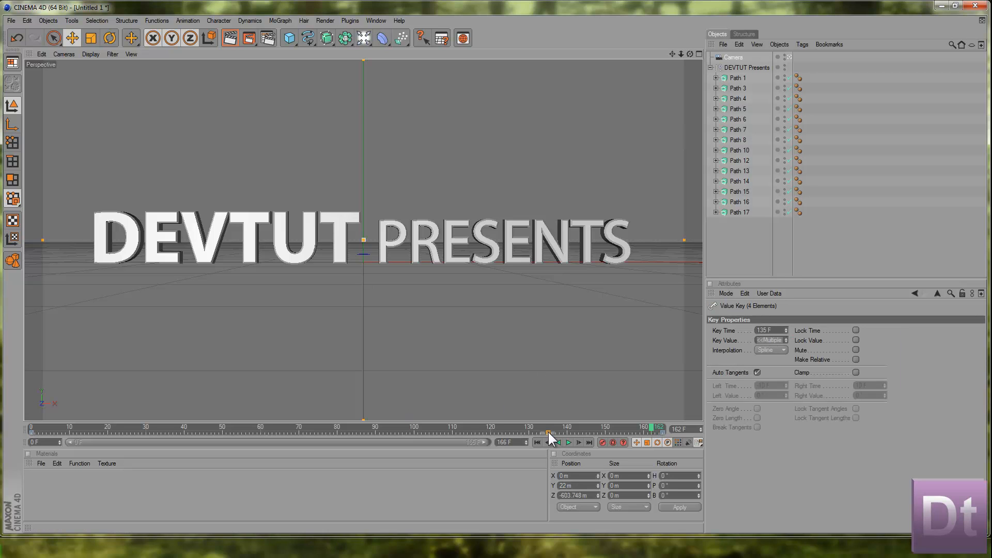
pyautogui.moveTo(548, 433); pyautogui.dragTo(457, 439)
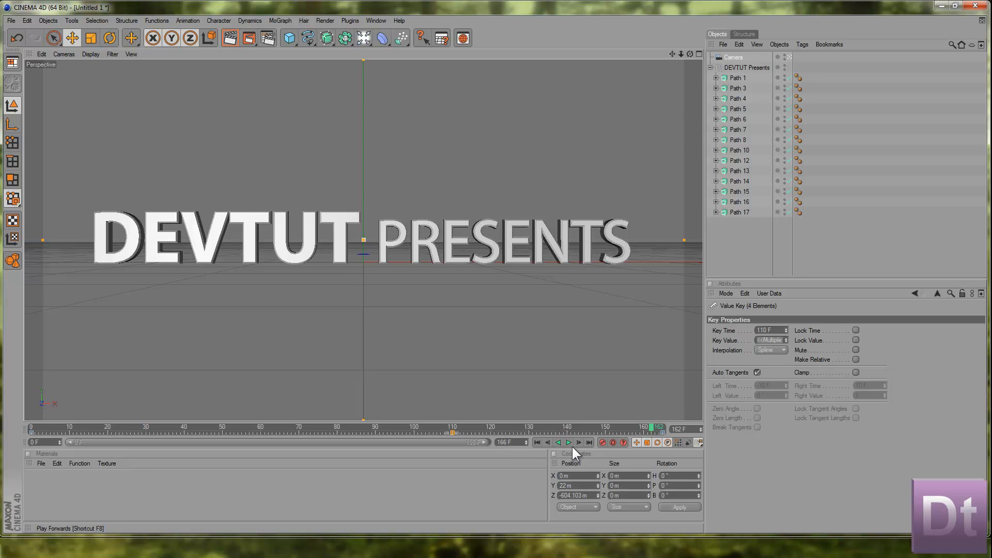
pyautogui.moveTo(421, 438); pyautogui.dragTo(385, 443)
pyautogui.click(537, 442)
pyautogui.click(565, 442)
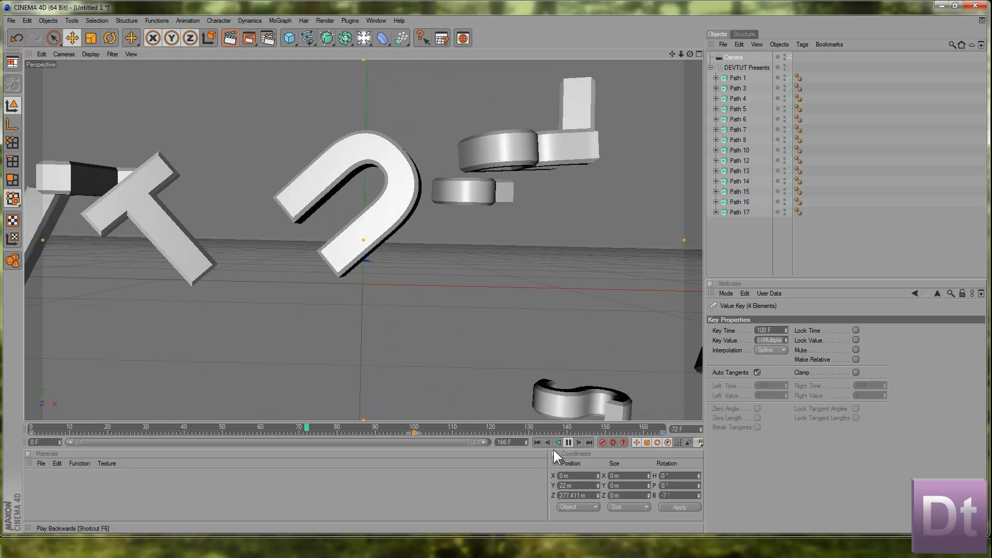
pyautogui.click(568, 442)
# Shift the camera's keyframe to frame 105 and replay the animation from the first frame.
pyautogui.moveTo(420, 433); pyautogui.dragTo(438, 437)
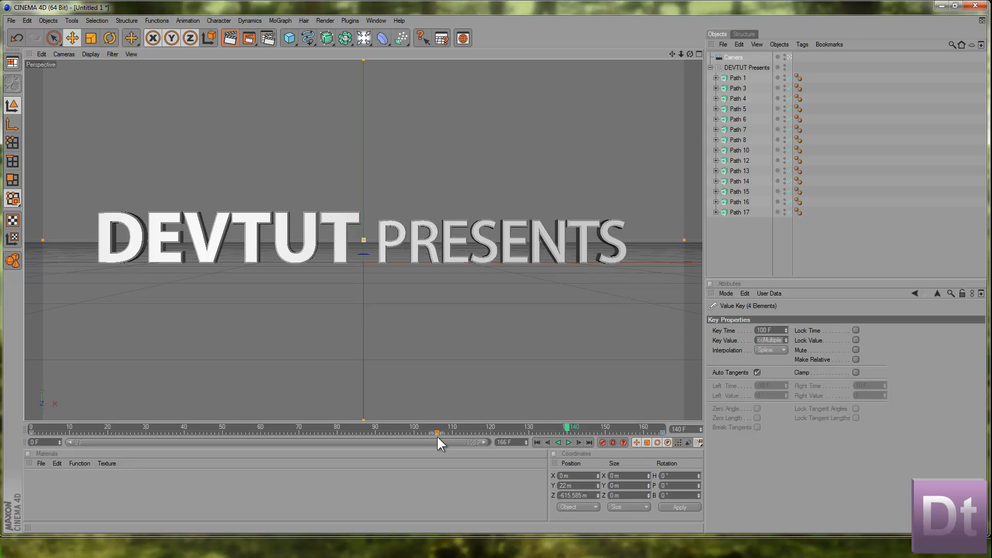
pyautogui.click(538, 443)
pyautogui.click(568, 444)
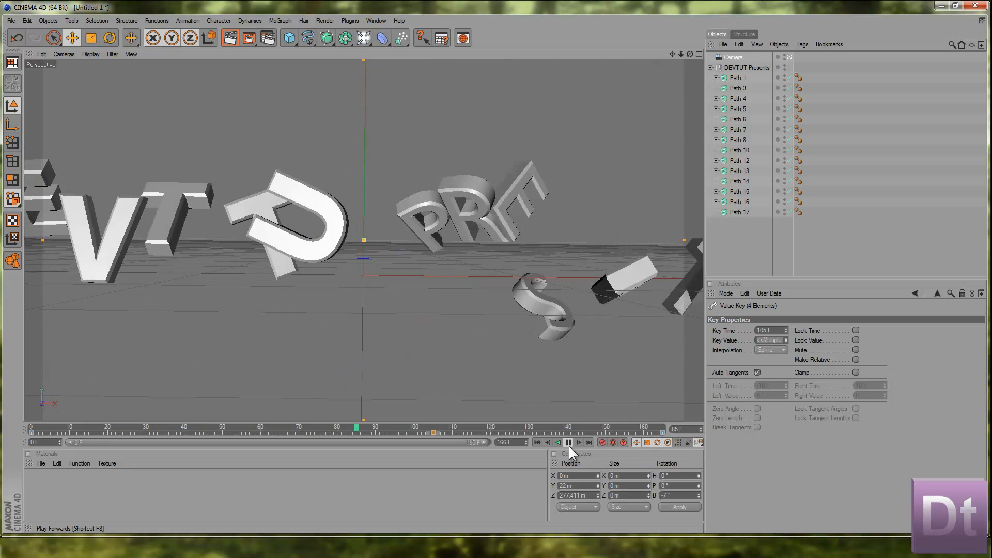
pyautogui.click(569, 443)
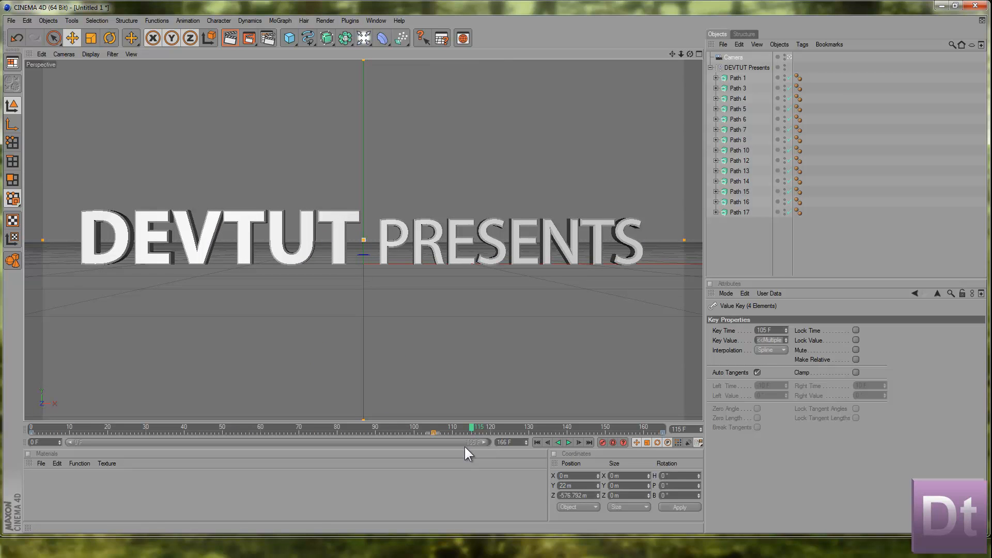
# Review the assembled text up to the last frame, 166, and select the D of DEVTUT (Path 1).
pyautogui.moveTo(480, 442); pyautogui.dragTo(497, 454)
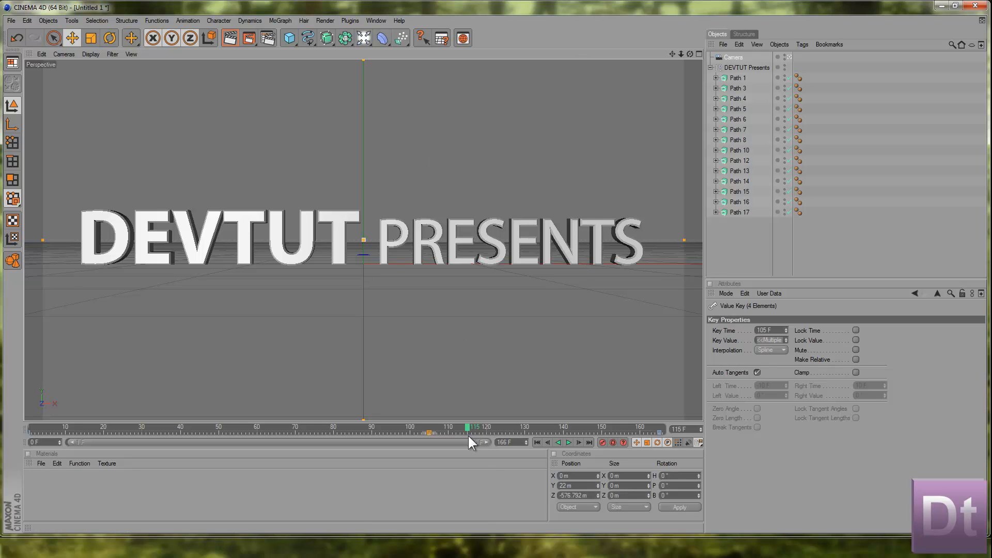
pyautogui.moveTo(462, 431)
pyautogui.mouseDown()
pyautogui.moveTo(544, 433)
pyautogui.moveTo(525, 438)
pyautogui.moveTo(652, 423)
pyautogui.moveTo(578, 433)
pyautogui.moveTo(682, 438)
pyautogui.moveTo(661, 431)
pyautogui.moveTo(672, 433)
pyautogui.mouseUp()
pyautogui.click(644, 429)
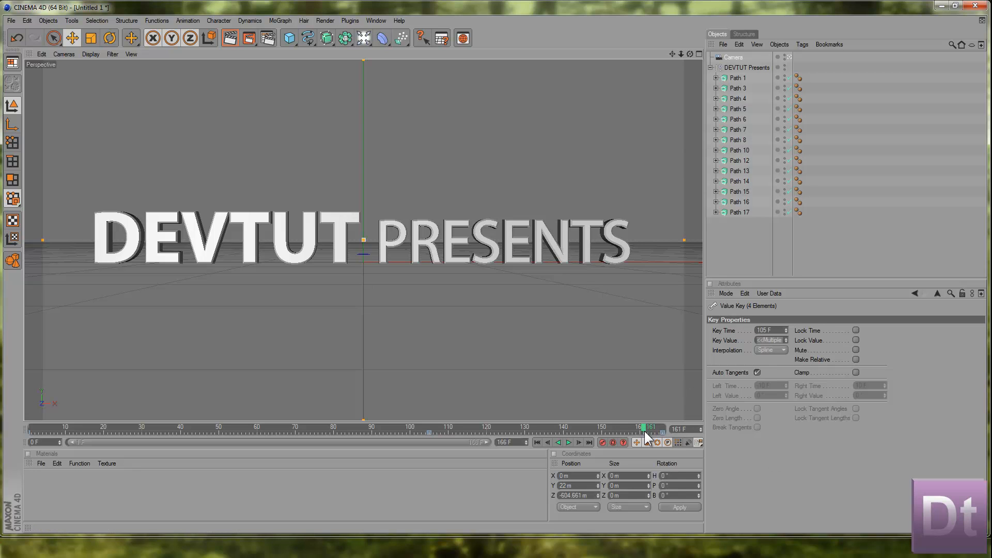
pyautogui.moveTo(641, 429); pyautogui.dragTo(664, 429)
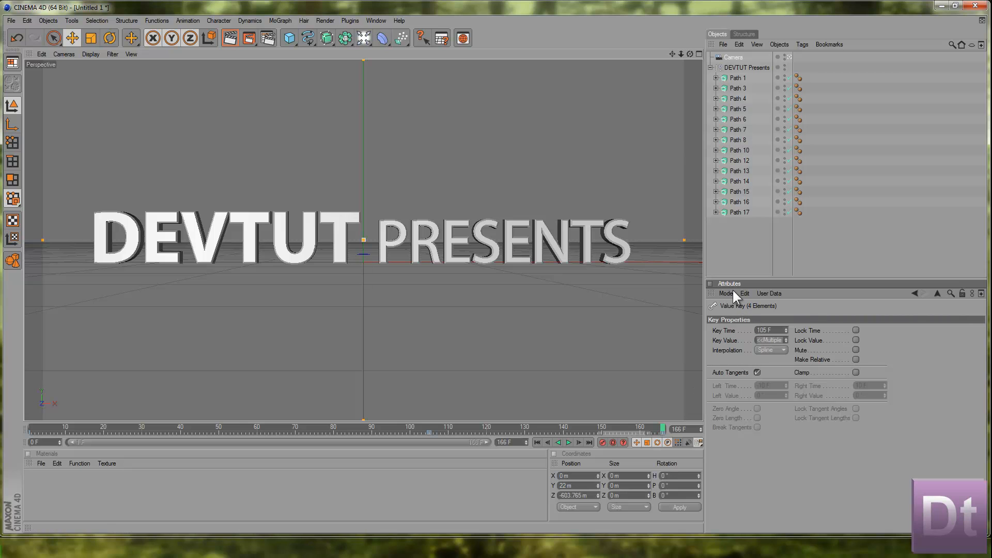
pyautogui.click(748, 75)
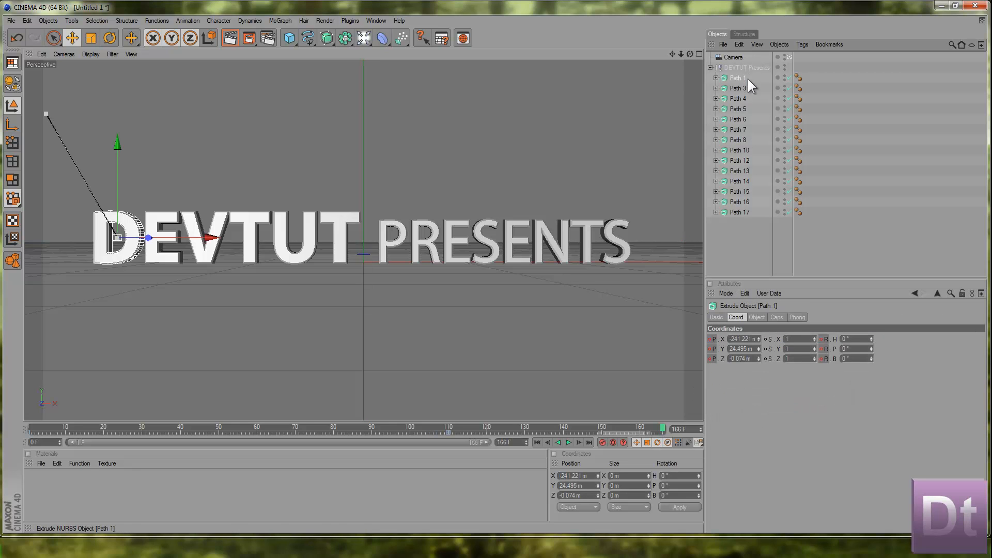
pyautogui.click(311, 515)
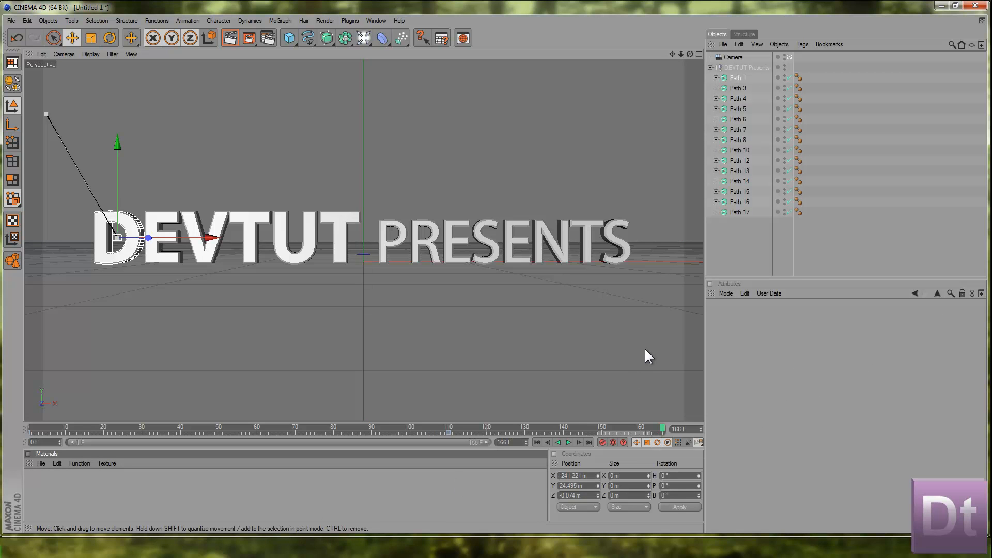